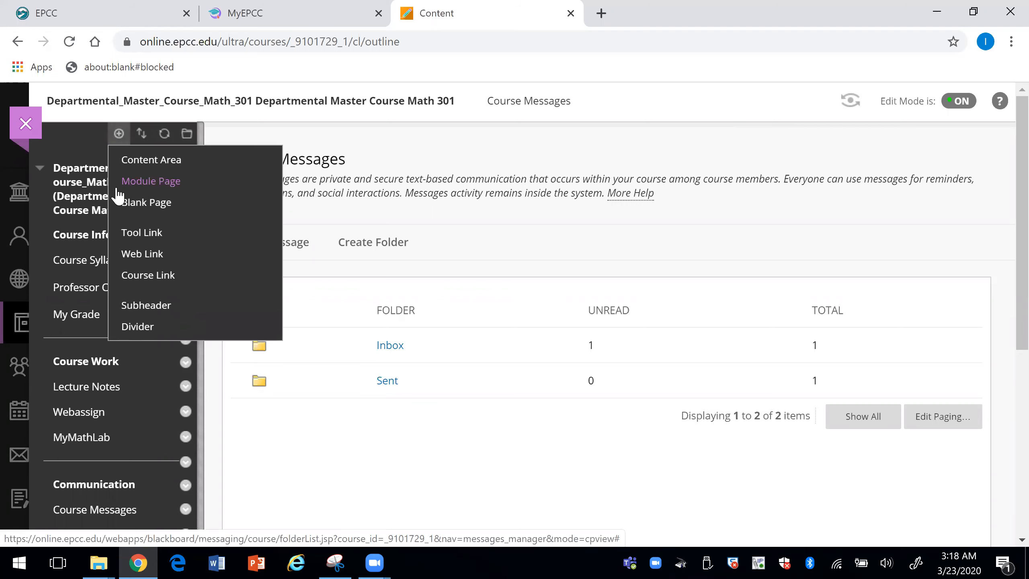
- Add a tool link named "Blackboard Ultra Sessions" of type Blackboard Collaborate Ultra to the course menu, available to users
left_click(136, 240)
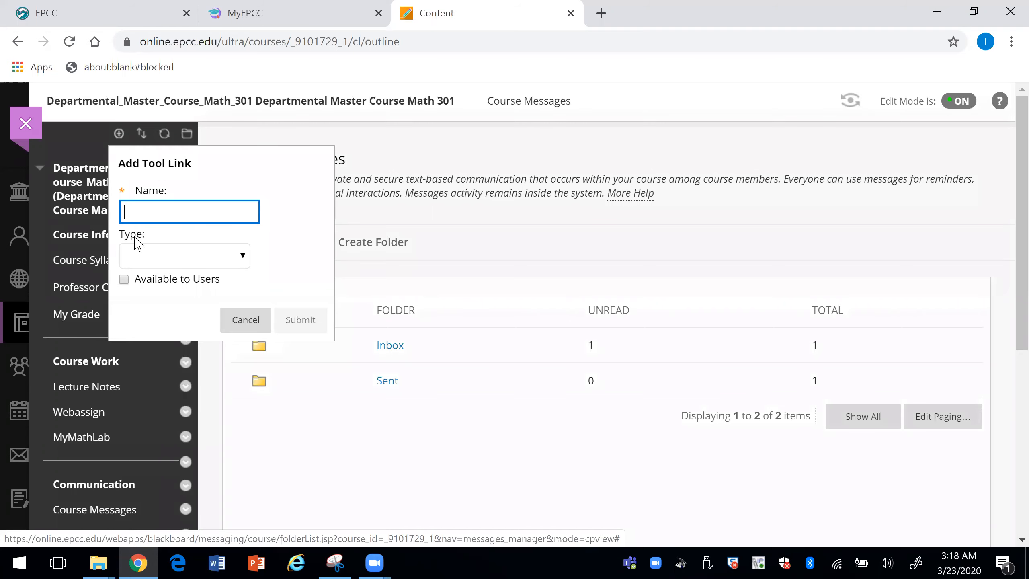
type("Blackb")
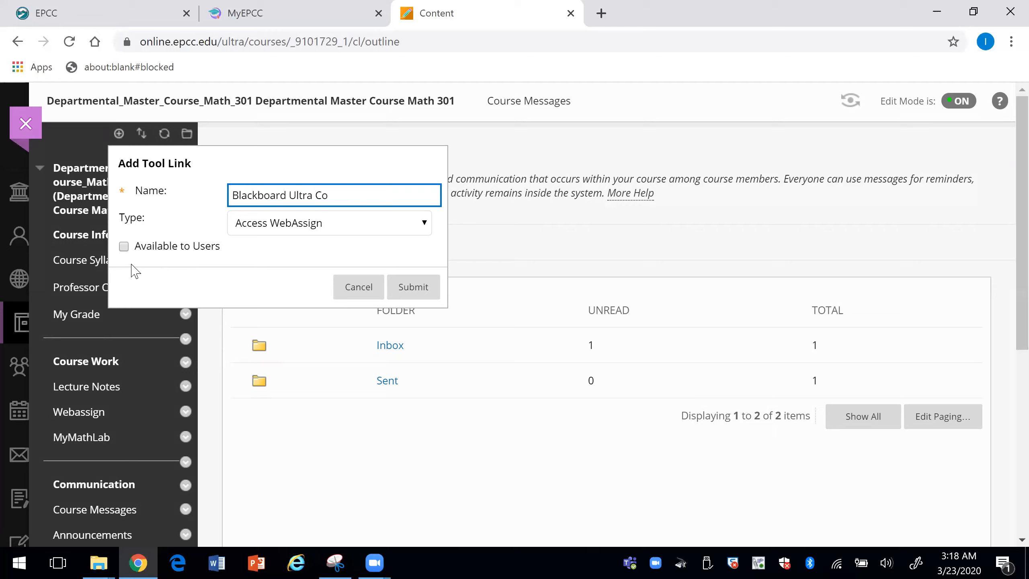
type("oard Ultra Sessions")
left_click(356, 230)
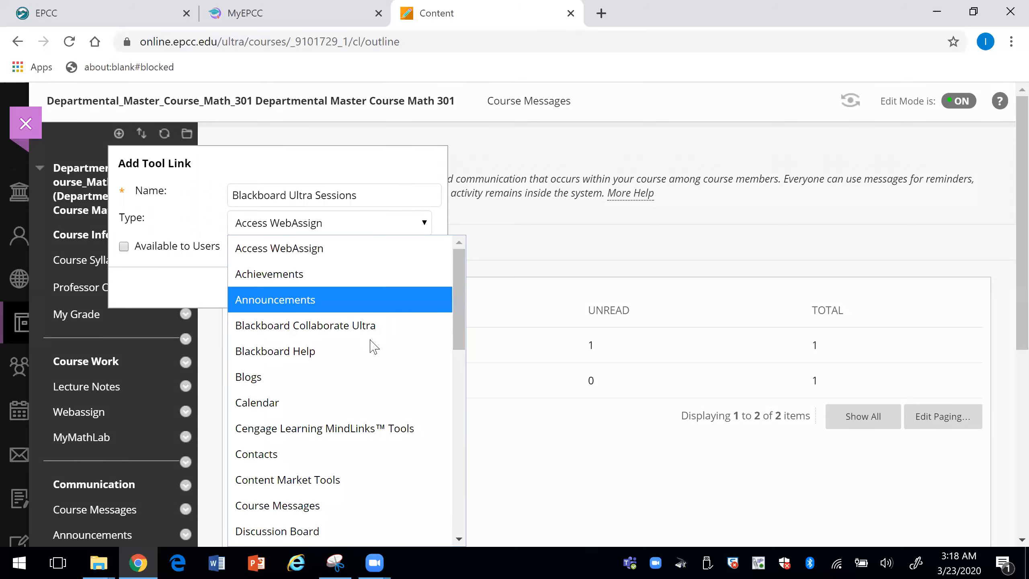
left_click(333, 327)
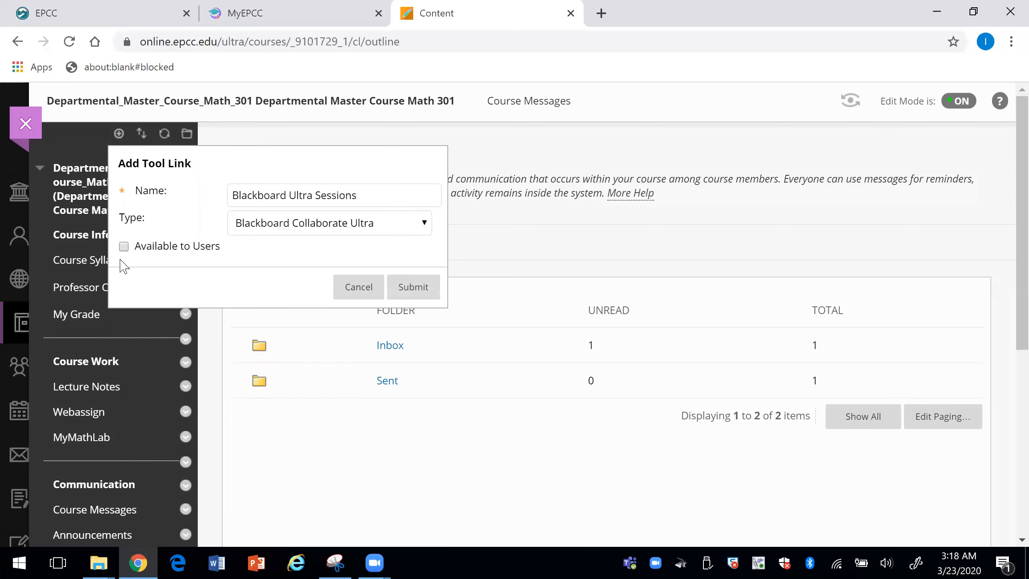
left_click(124, 246)
left_click(410, 288)
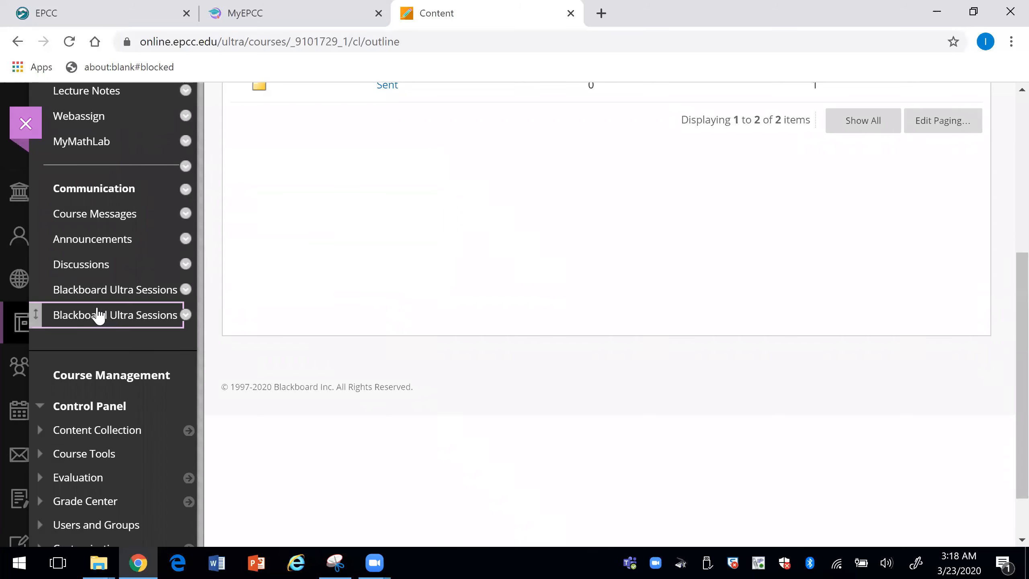
- Permanently delete the duplicate Blackboard Ultra Sessions link at the end of the course menu's Communication section
left_click(186, 316)
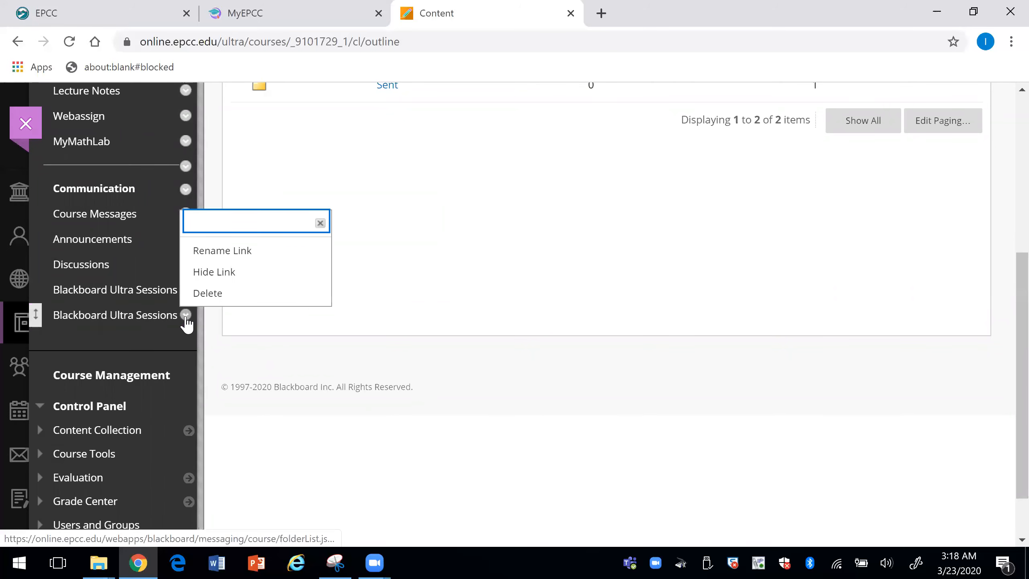
left_click(198, 295)
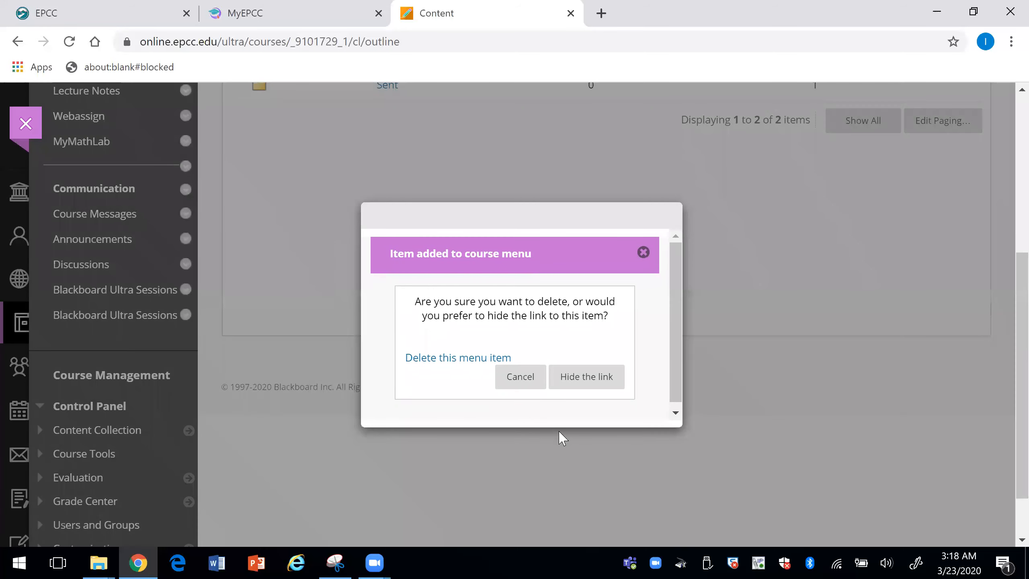
left_click(448, 362)
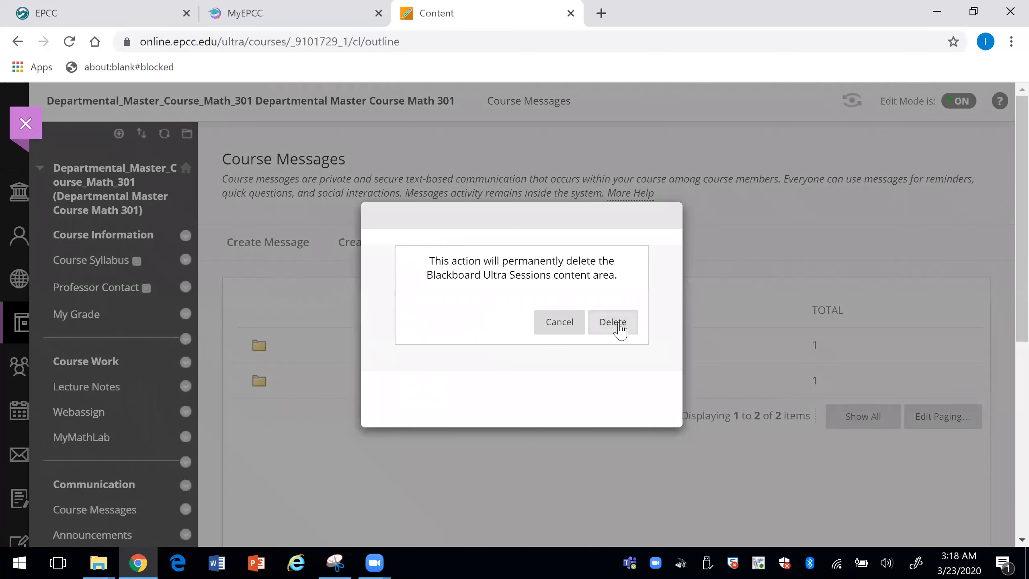
left_click(614, 324)
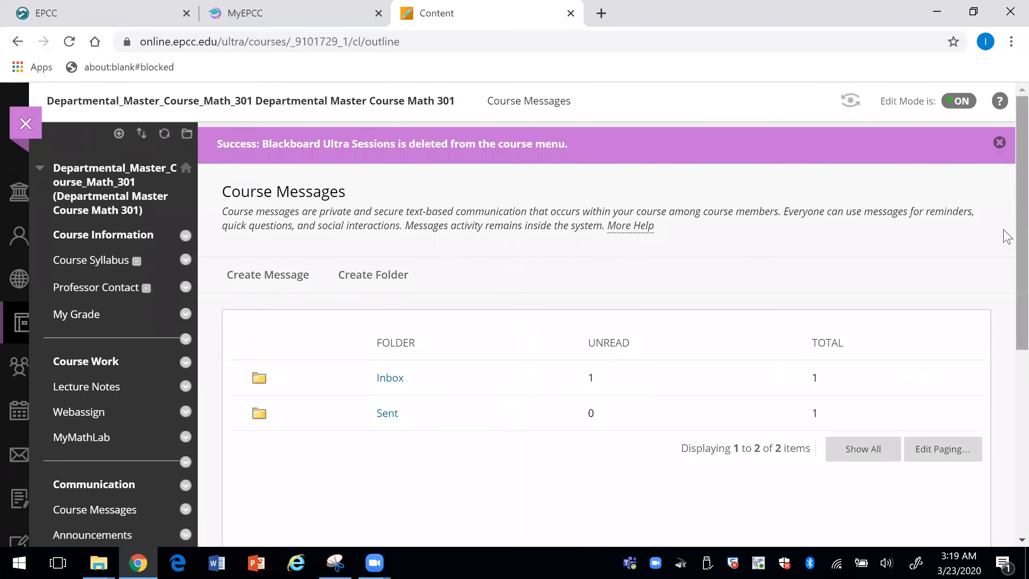
- Open the remaining Blackboard Ultra Sessions link in the course's Communication section
scroll(1005, 259, "down", 2)
scroll(1006, 286, "down", 2)
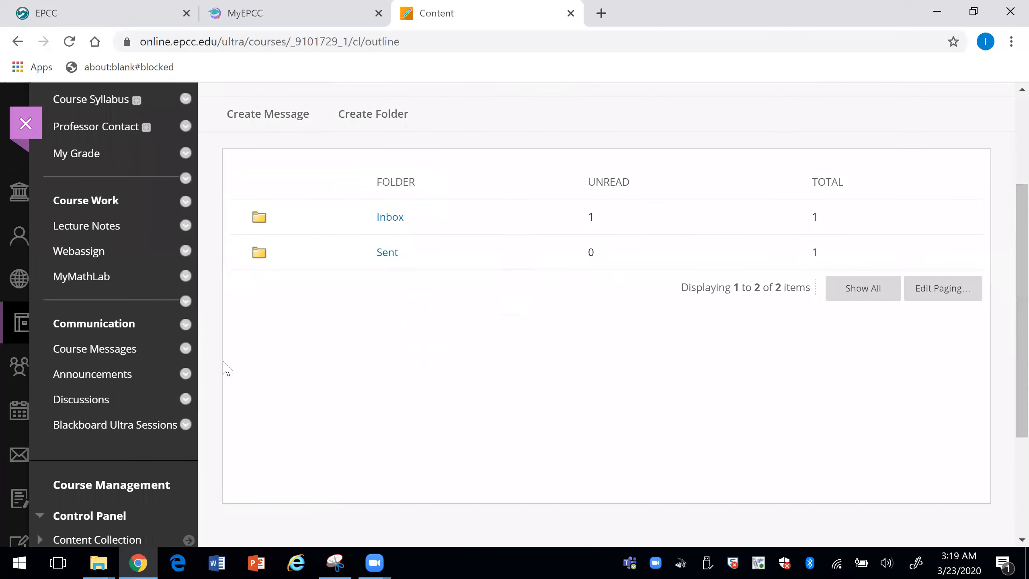
left_click(100, 427)
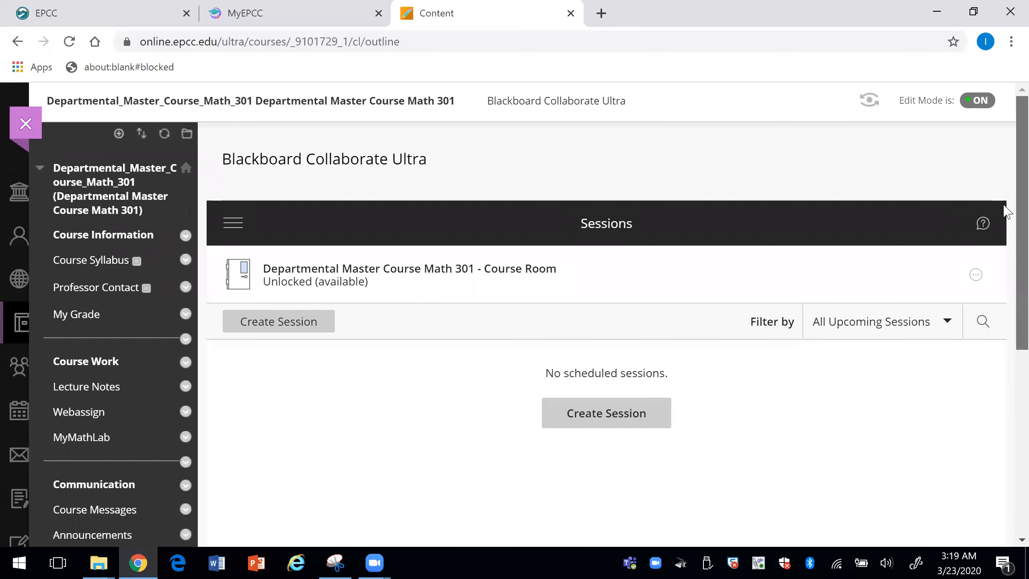
- Create a new session named "Using Blackboard Ultra Colloborate"
left_click_drag(1020, 205, 1020, 215)
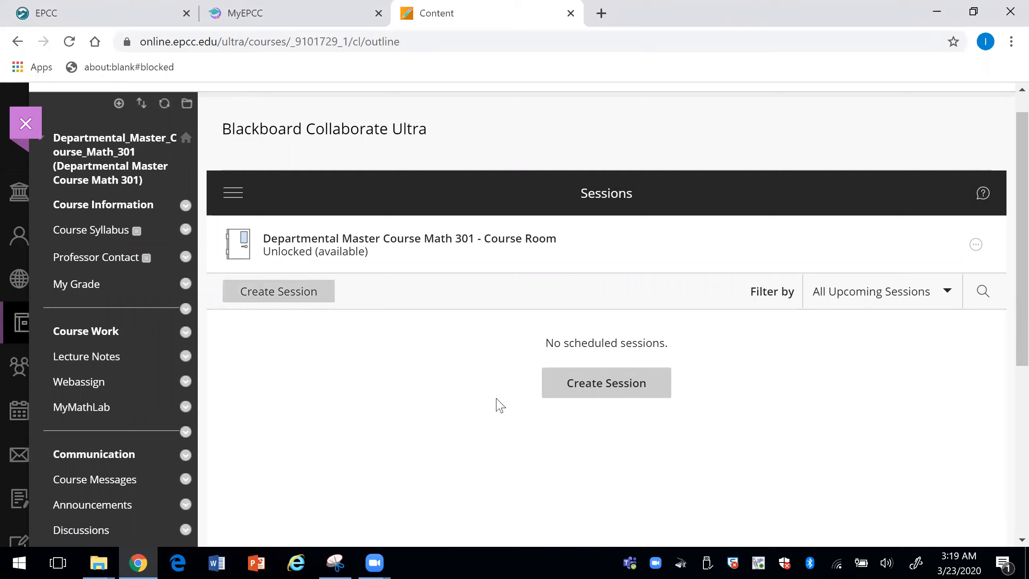
left_click(251, 295)
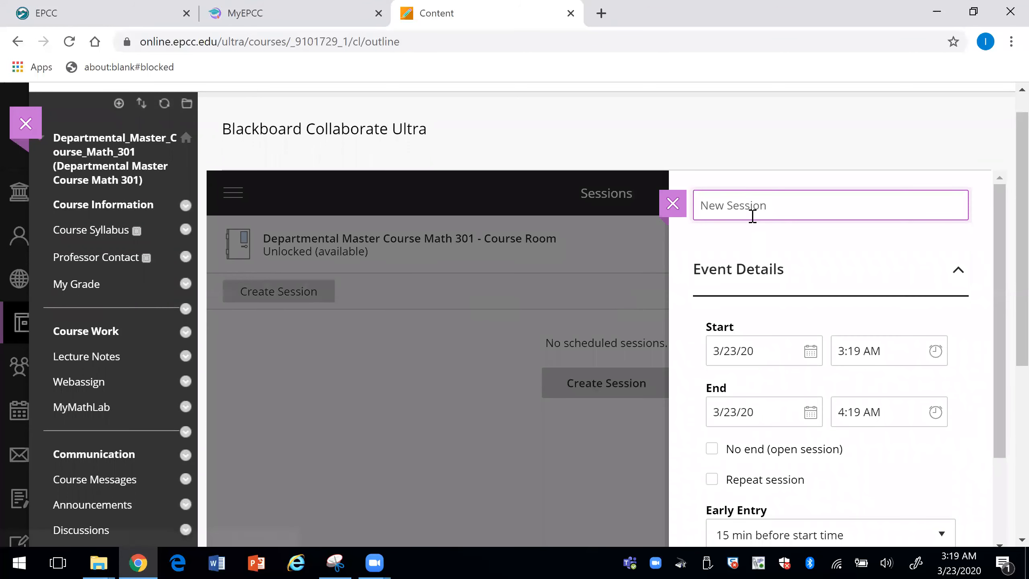
type("Using Blackboard Ultra Coll")
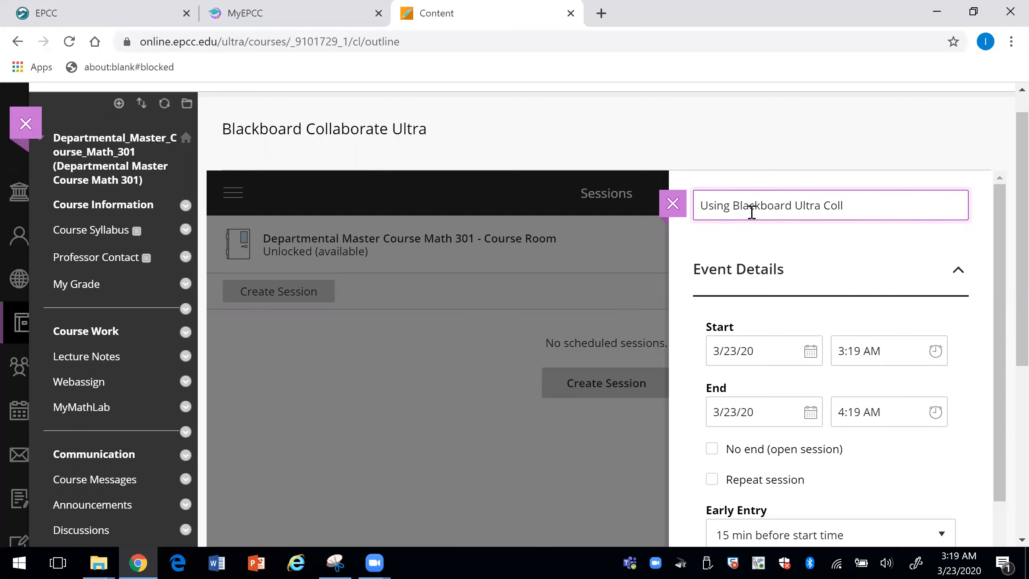
key("Return")
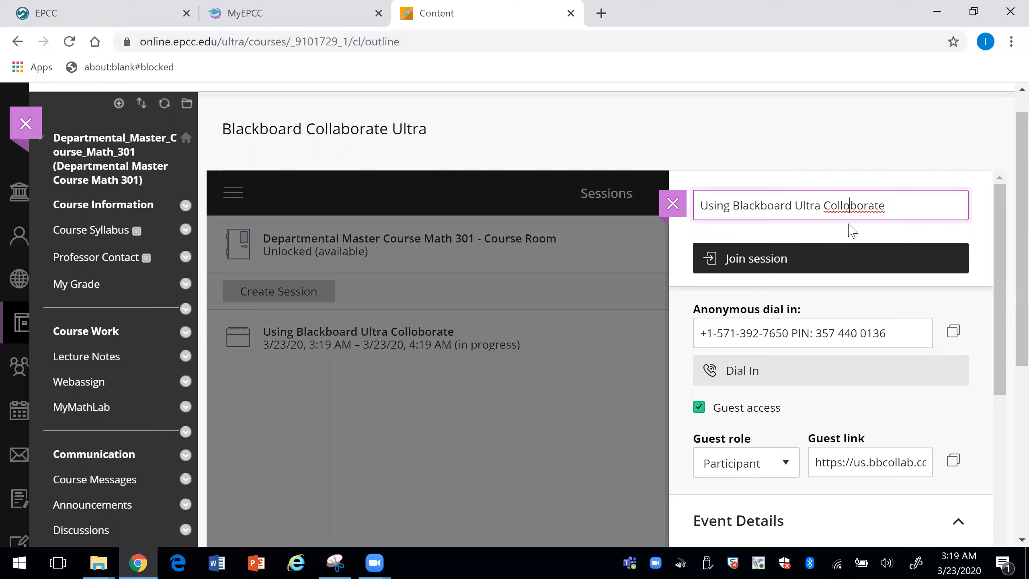
- Correct the session name's spelling to "Using Blackboard Ultra Collaborate"
key("BackSpace")
scroll(848, 224, "down", 1)
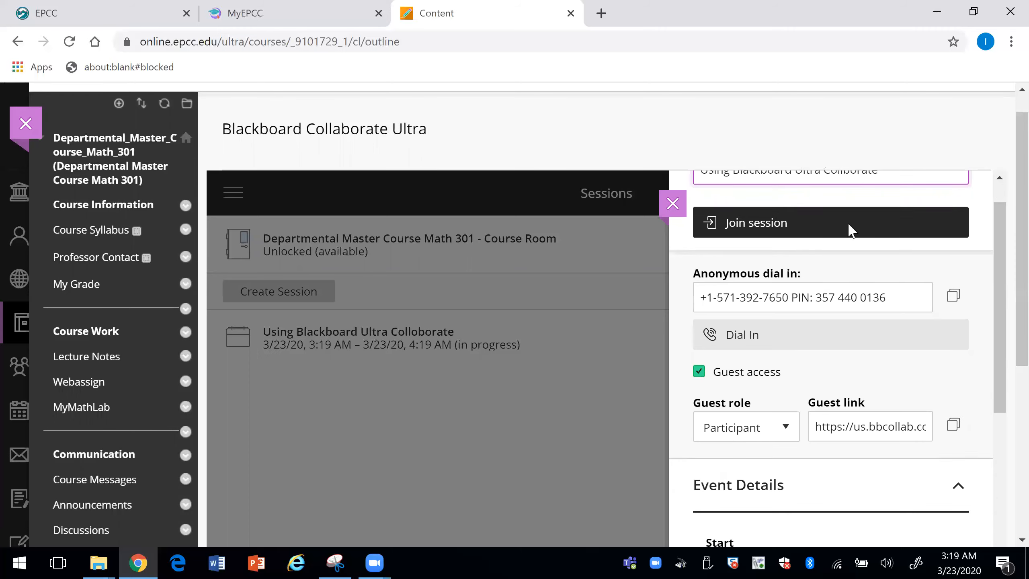
type("a")
left_click(984, 214)
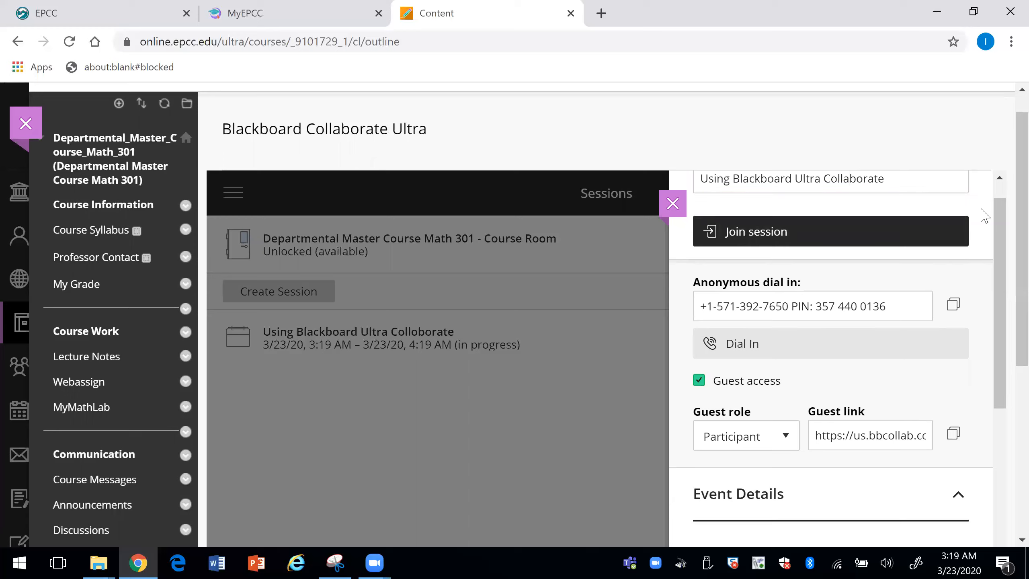
scroll(1000, 219, "up", 1)
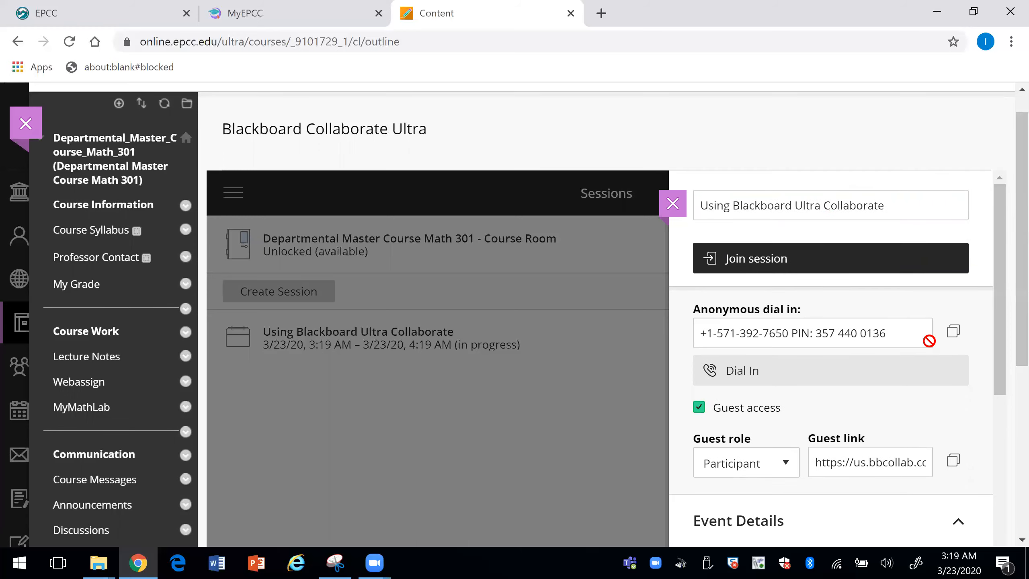
- Review the session's dial-in, guest access and event details, including the available early entry choices
scroll(998, 333, "down", 1)
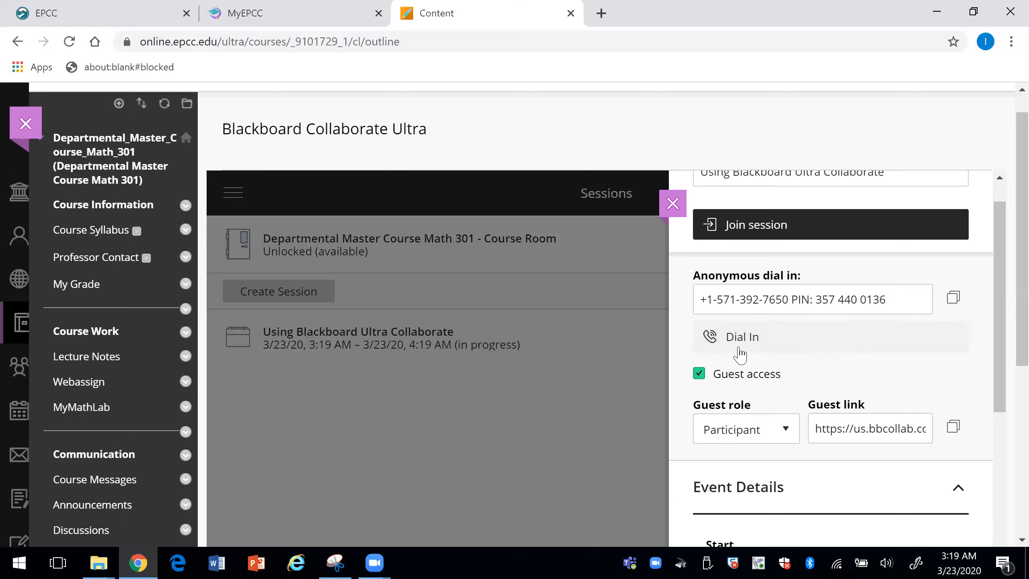
scroll(997, 356, "down", 2)
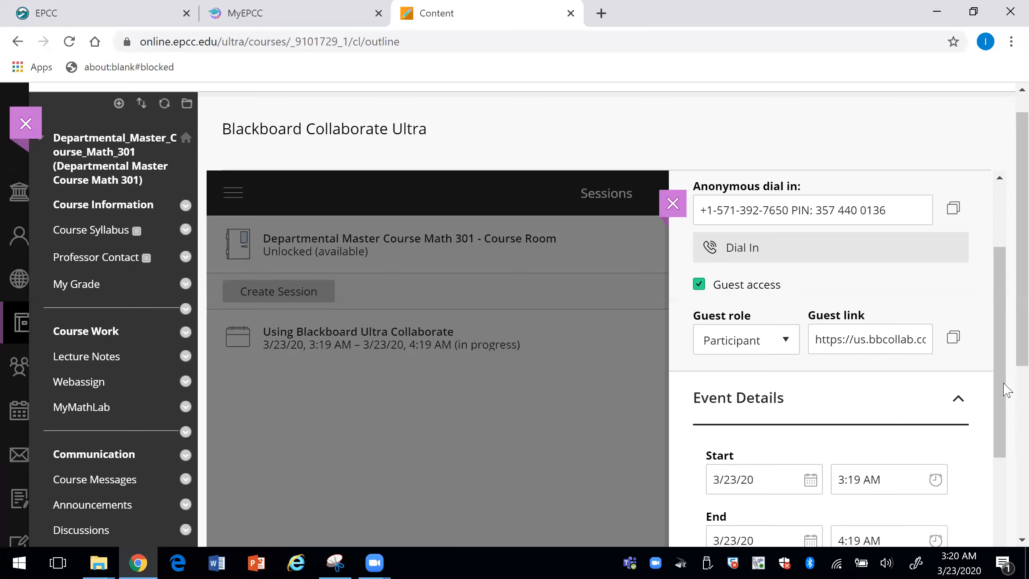
scroll(1007, 365, "up", 1)
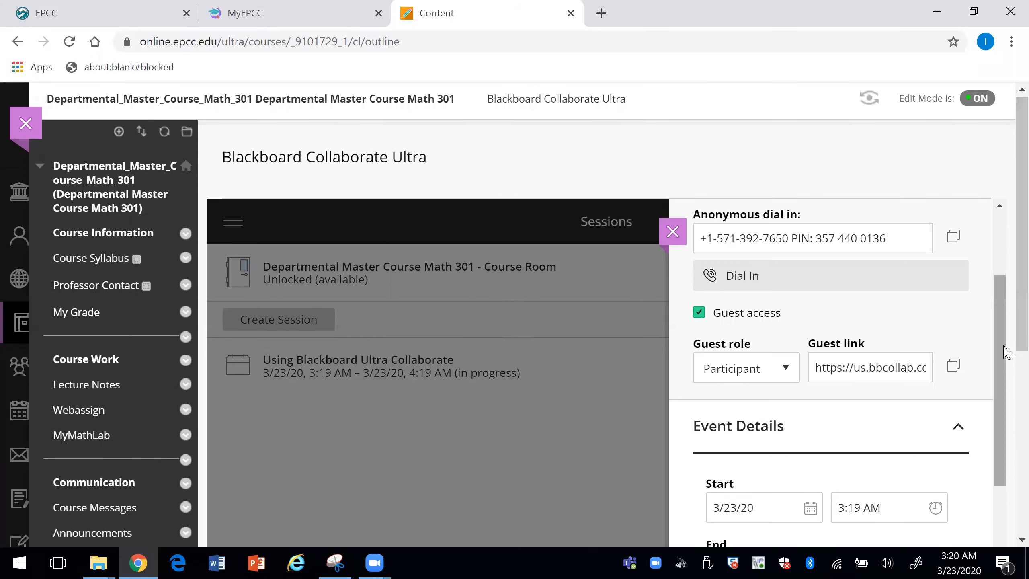
scroll(1007, 351, "down", 5)
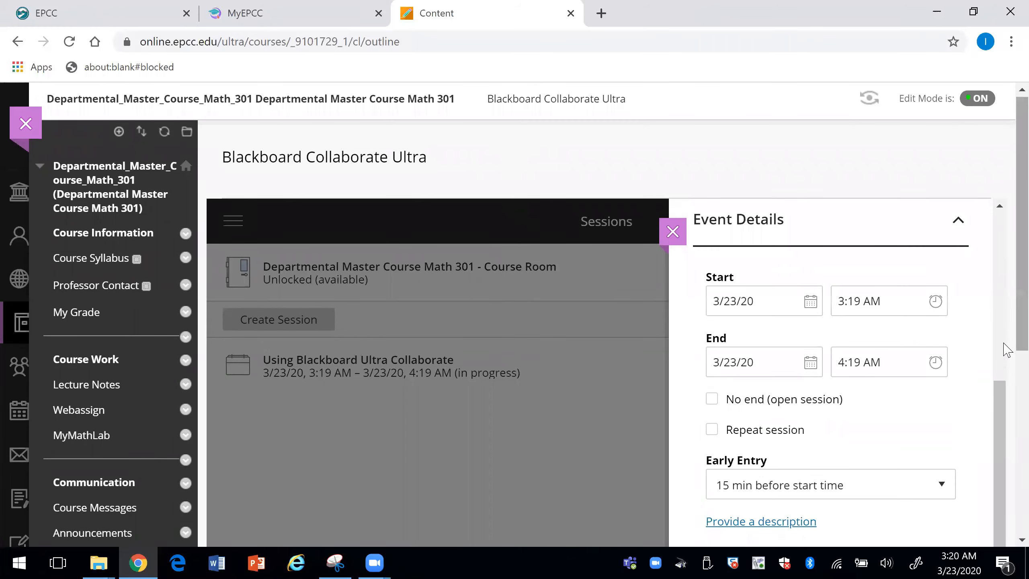
scroll(1006, 365, "down", 1)
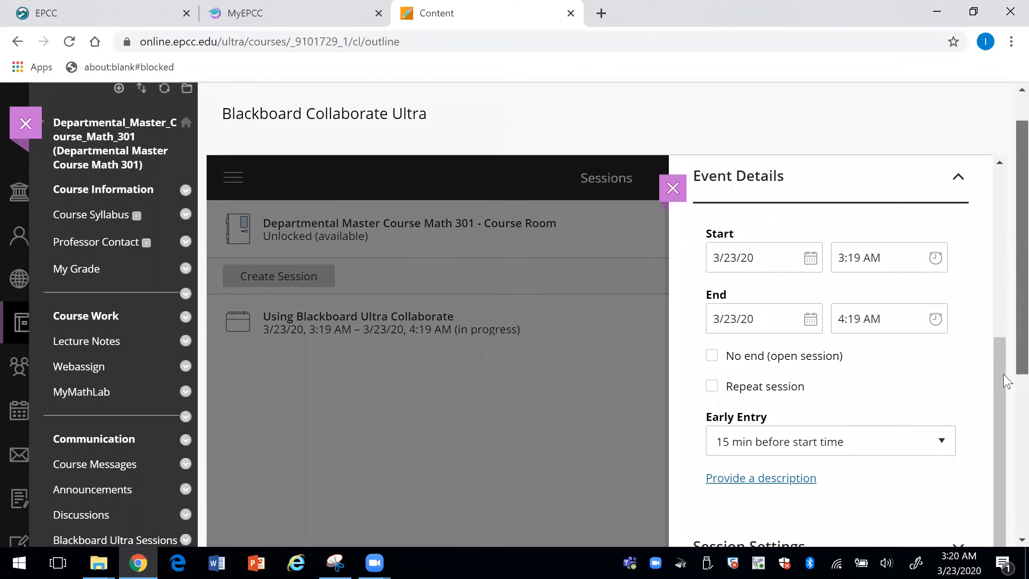
scroll(1007, 381, "down", 1)
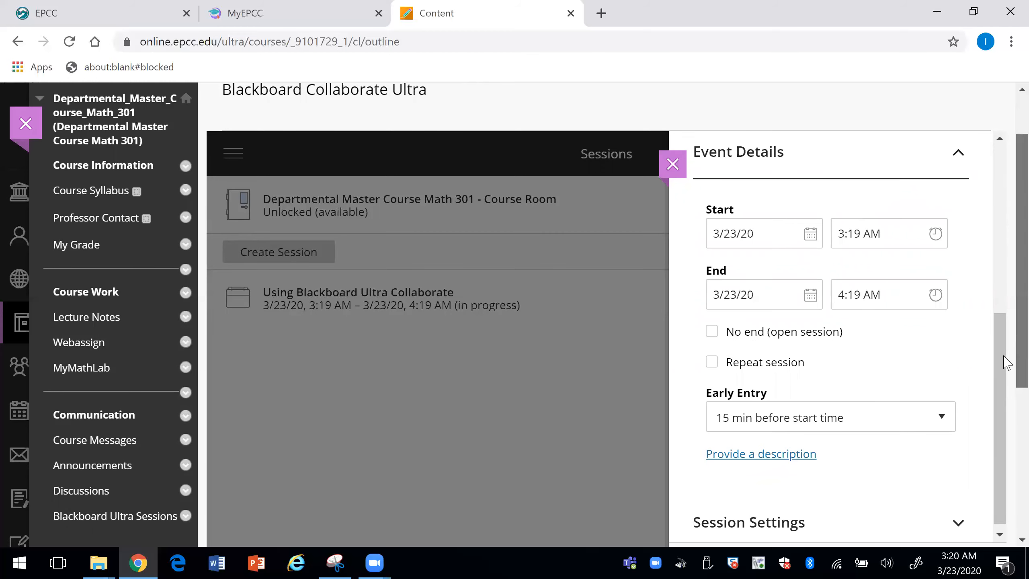
scroll(1007, 364, "down", 2)
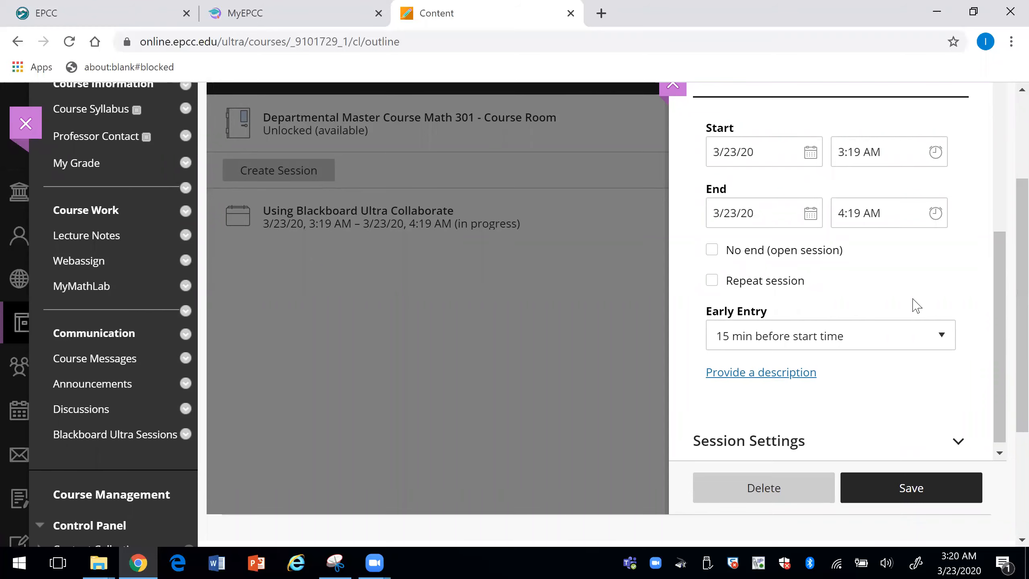
scroll(1001, 363, "down", 1)
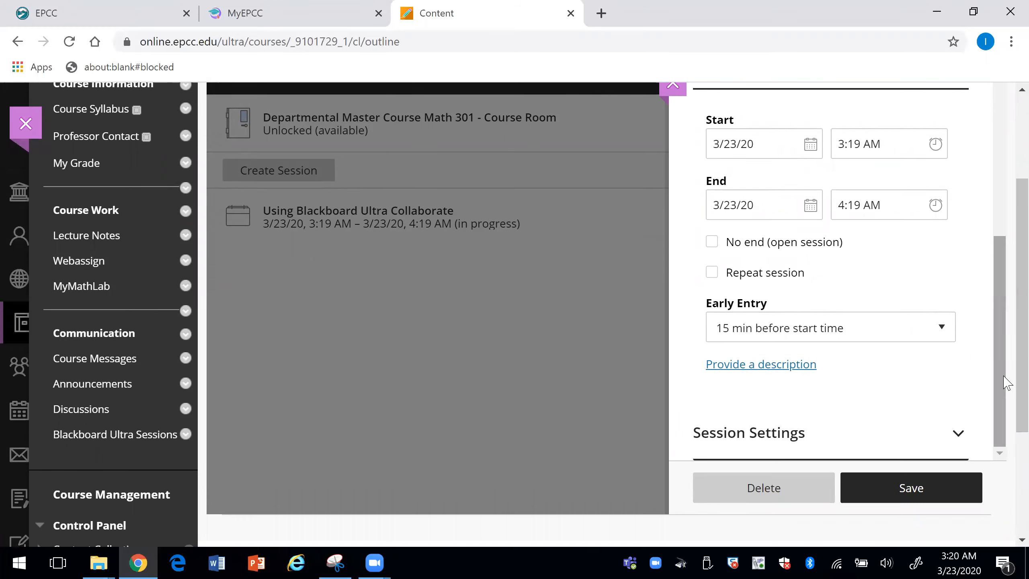
left_click(942, 329)
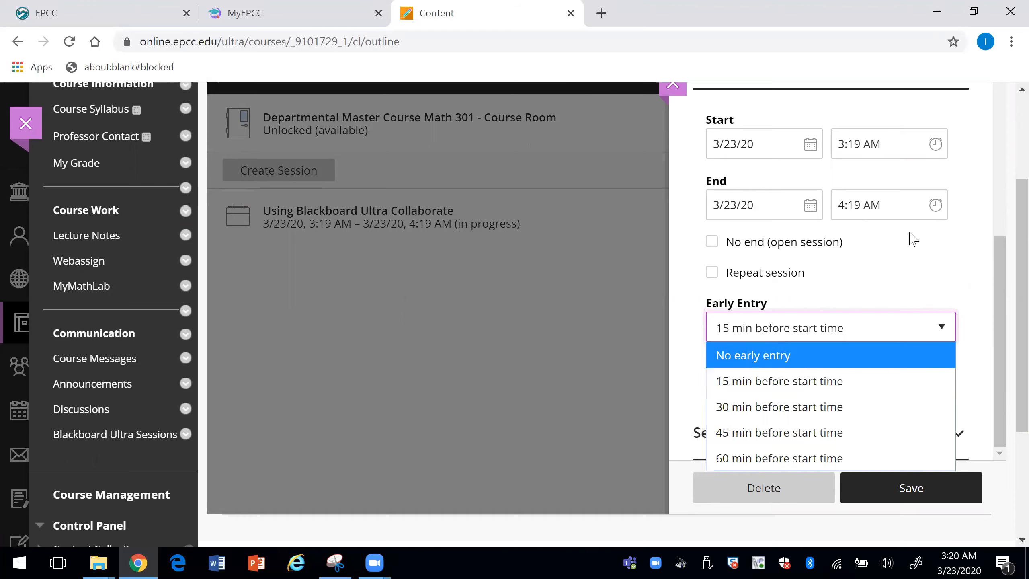
left_click(914, 255)
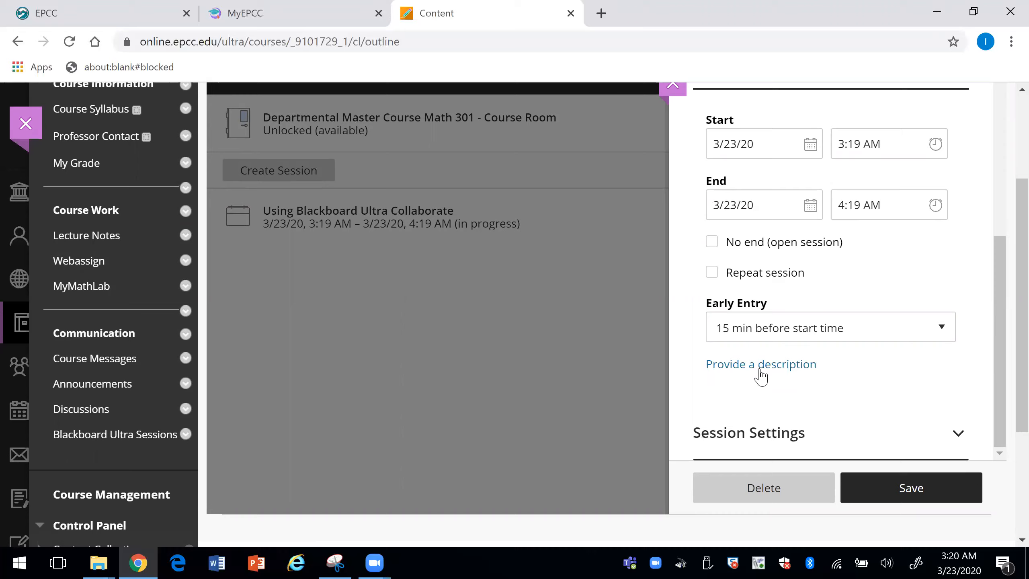
- Expand and review the session settings down to the private chat options, and save the session
left_click(960, 432)
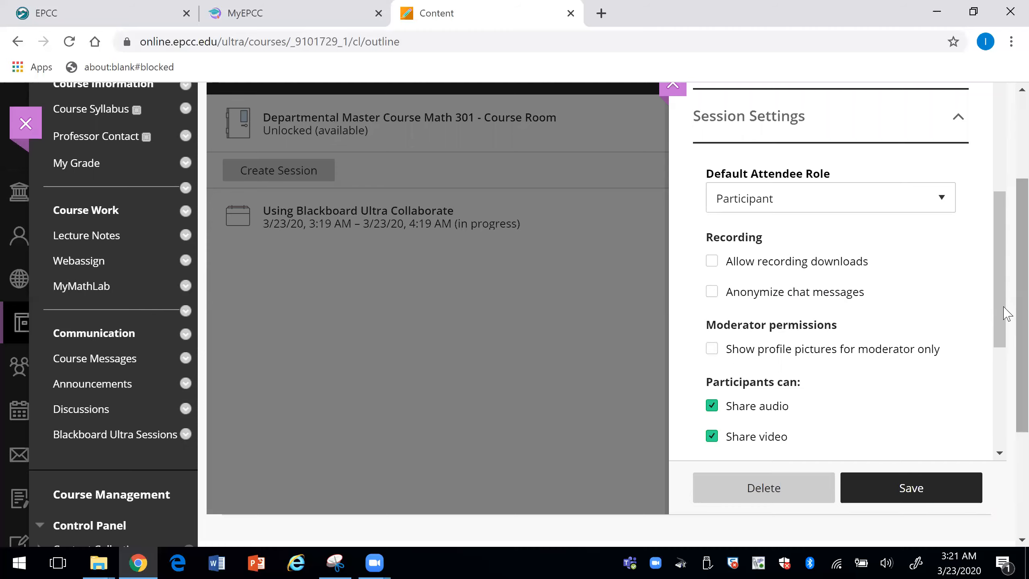
left_click_drag(1004, 316, 1001, 426)
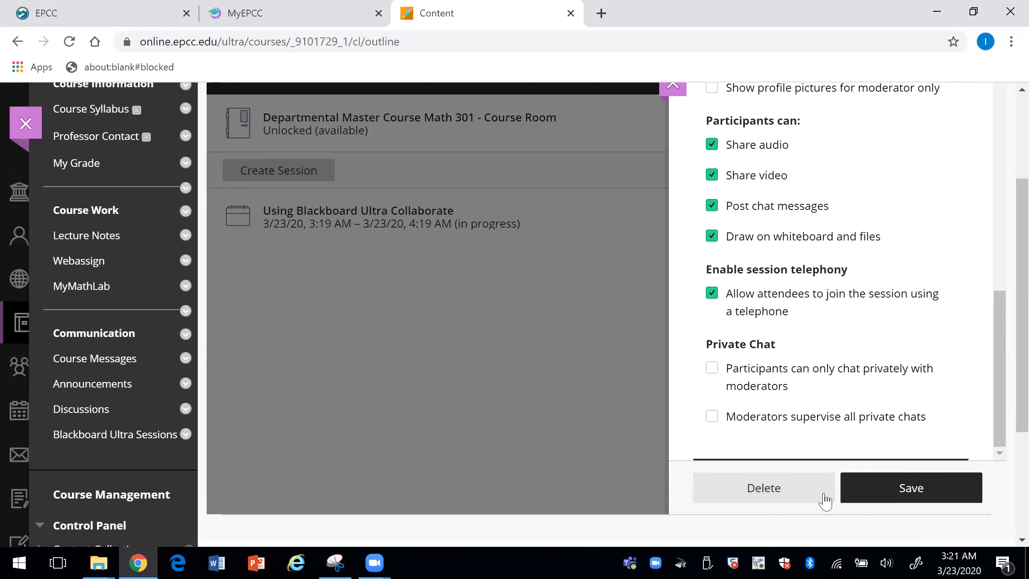
left_click(899, 490)
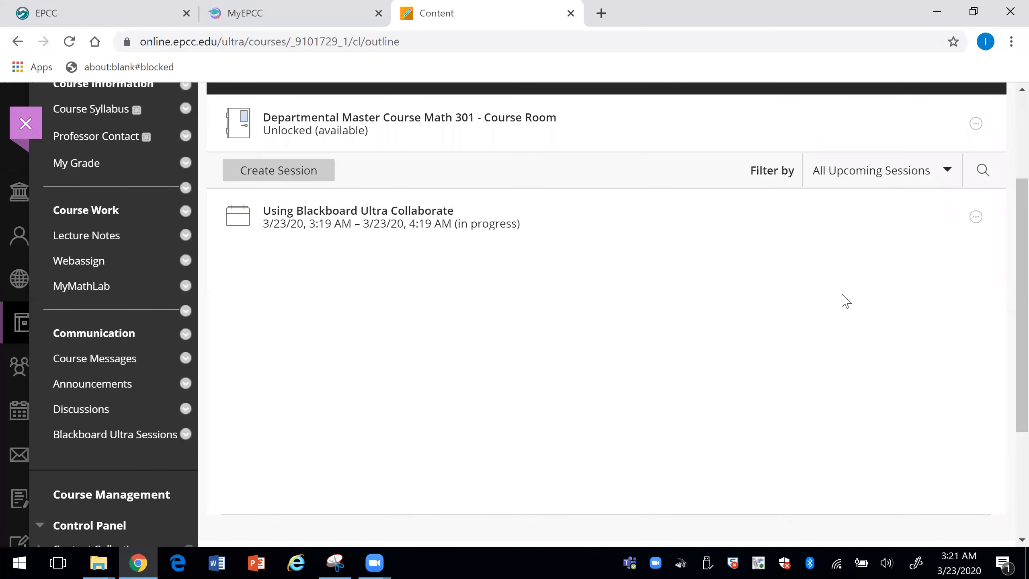
- Reload the Blackboard Ultra Sessions list, join the "Using Blackboard Ultra Collaborate" session and start sharing audio
left_click(94, 446)
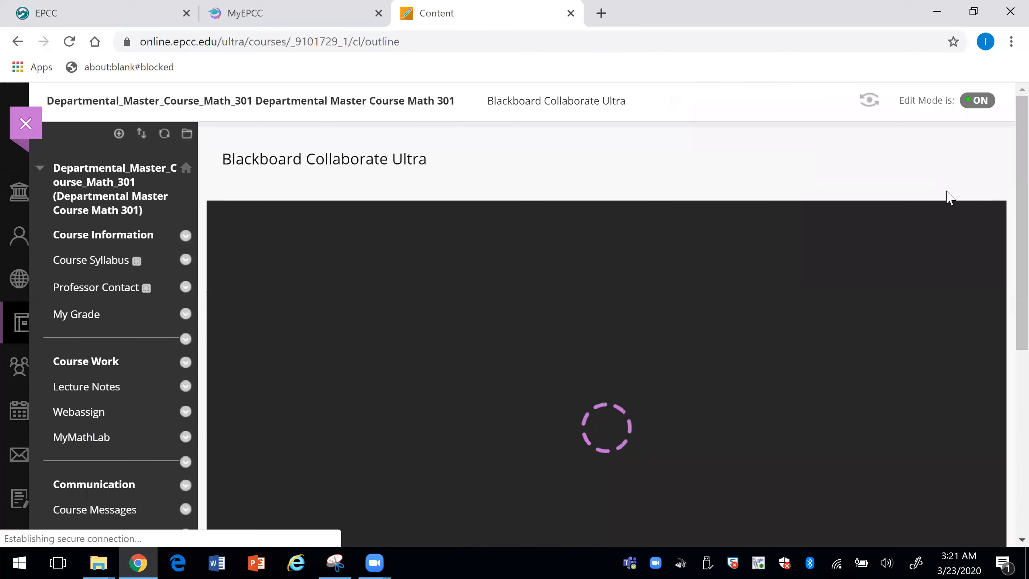
left_click_drag(1017, 224, 1016, 277)
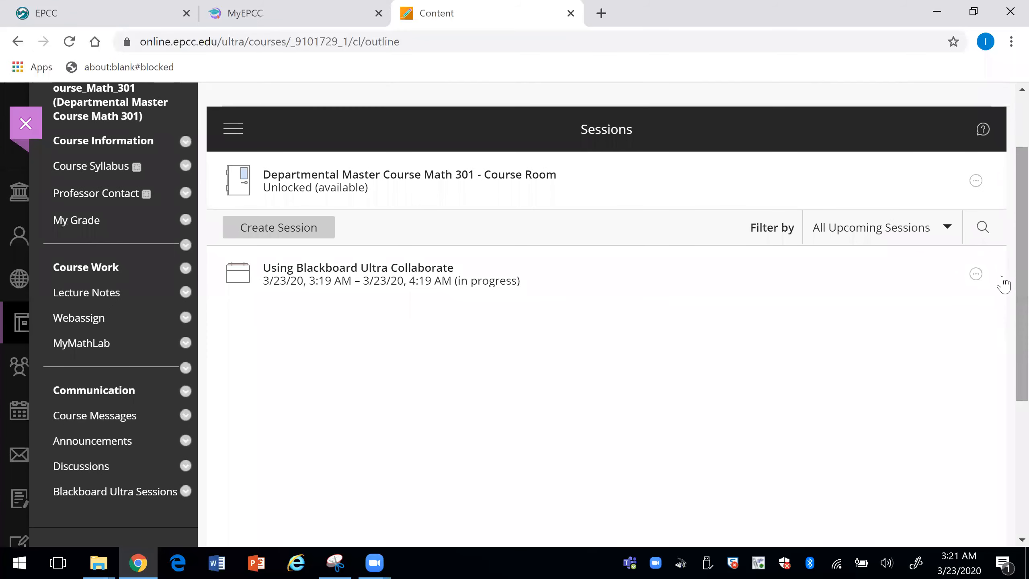
left_click(340, 278)
left_click(749, 195)
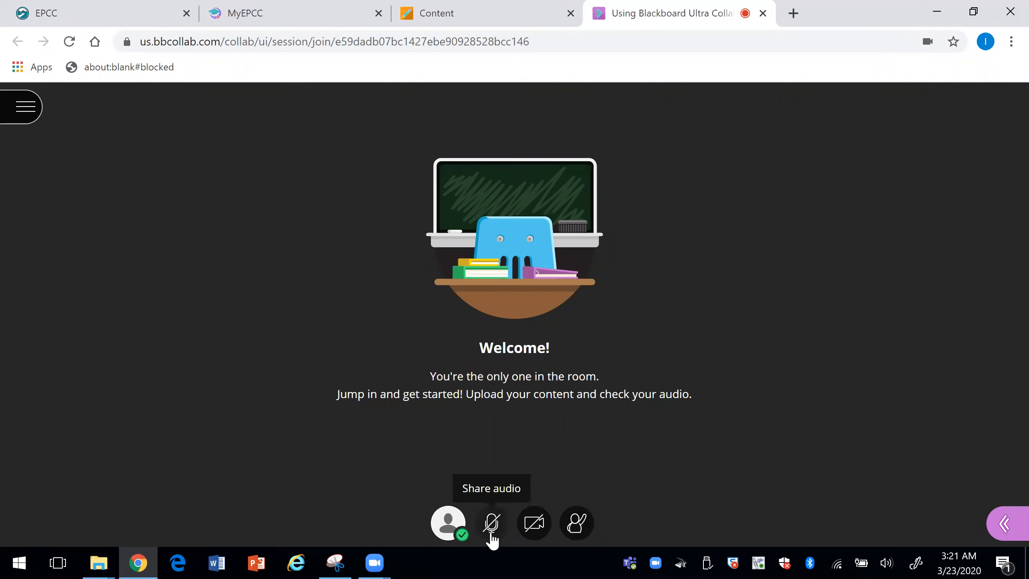
left_click(491, 523)
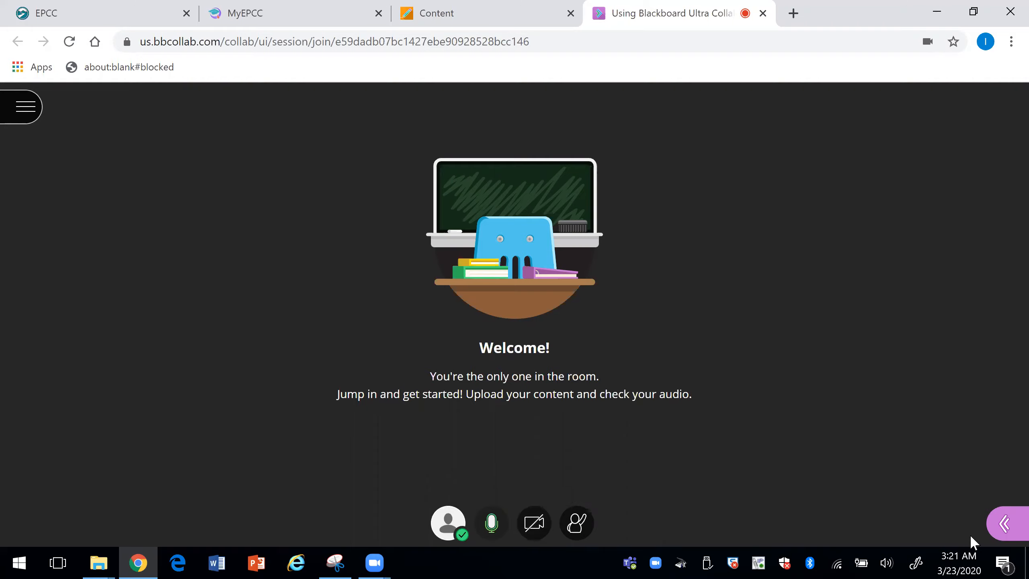
- Open the session's chat and check who is available to chat with
left_click(1003, 523)
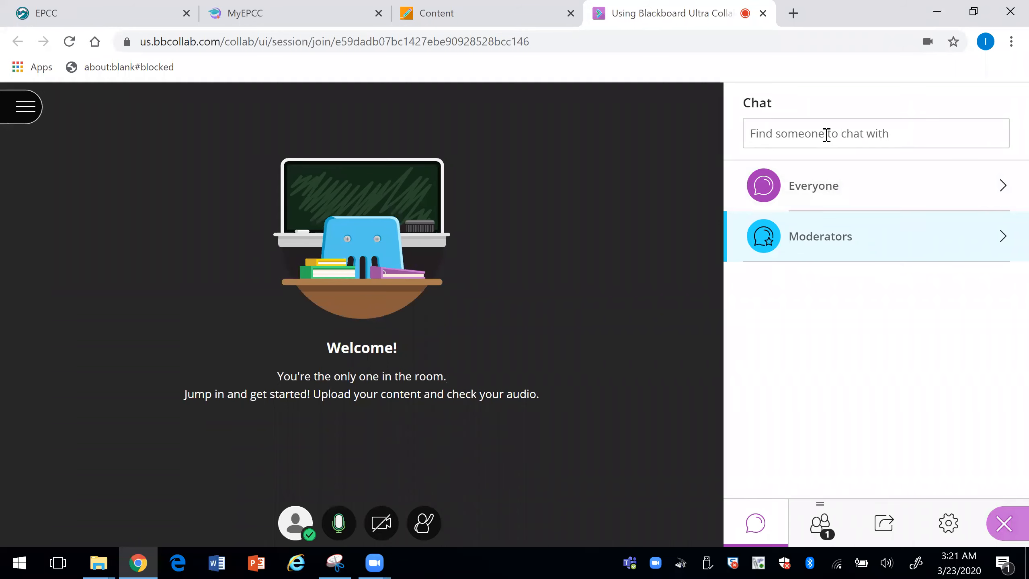
left_click(827, 134)
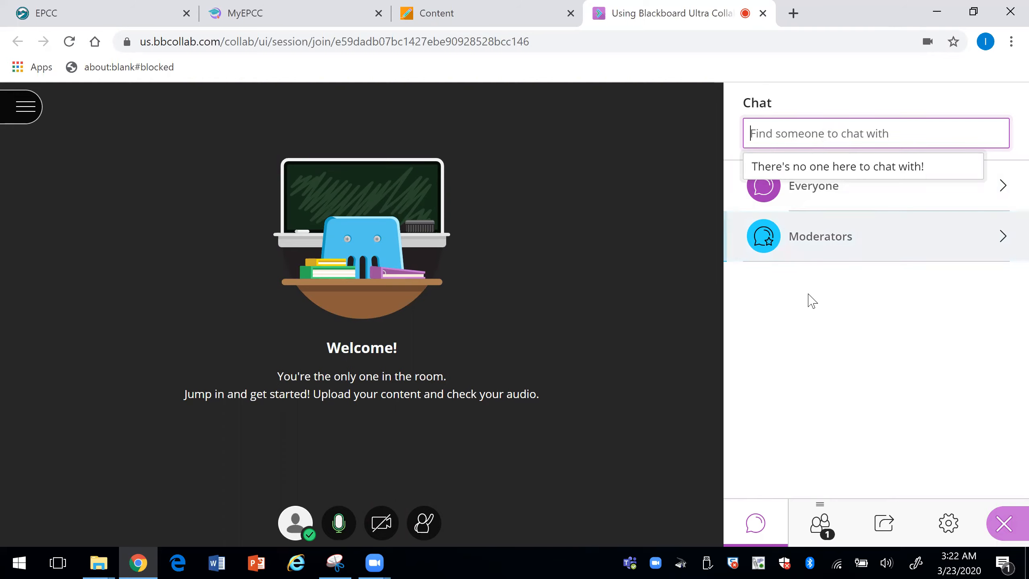
left_click(810, 297)
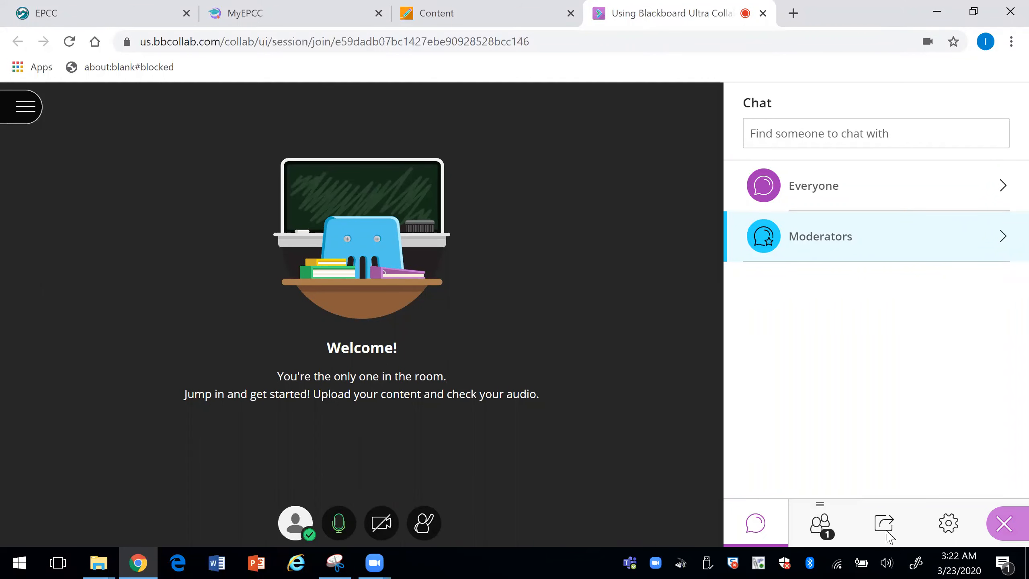
- Share a blank whiteboard and draw a wavy line and a smiley face on it with the pencil
left_click(884, 524)
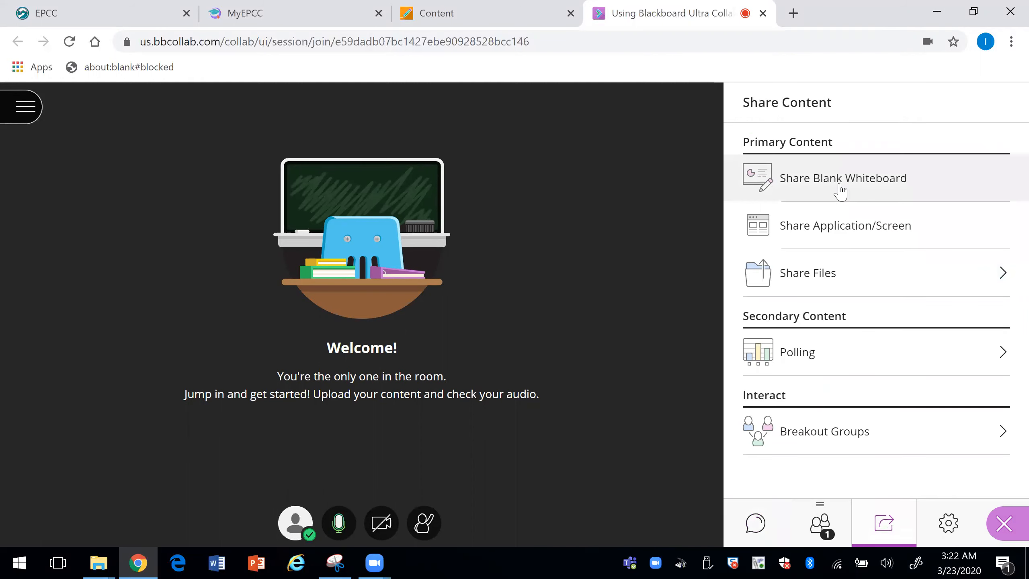
left_click(840, 190)
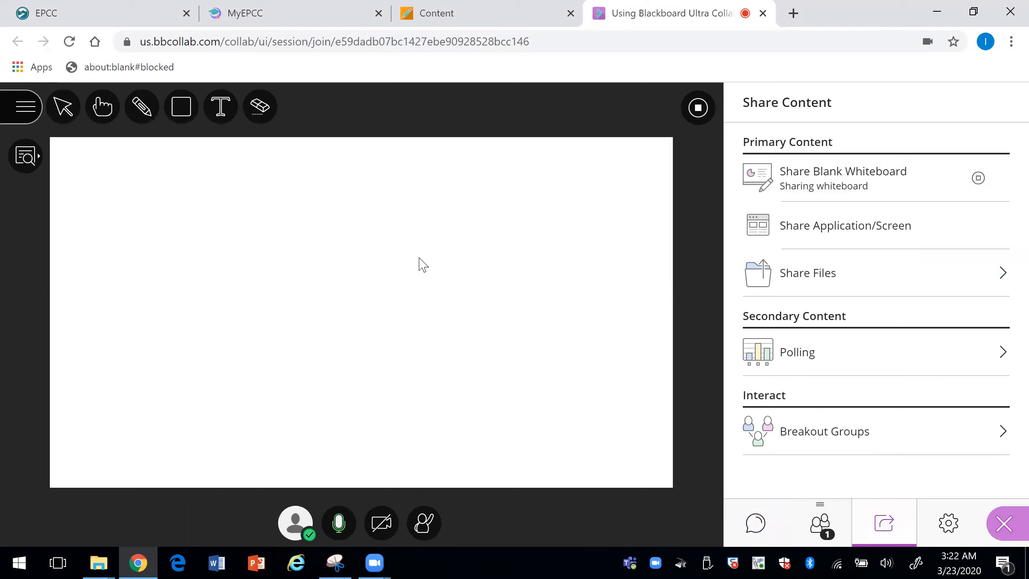
left_click(142, 107)
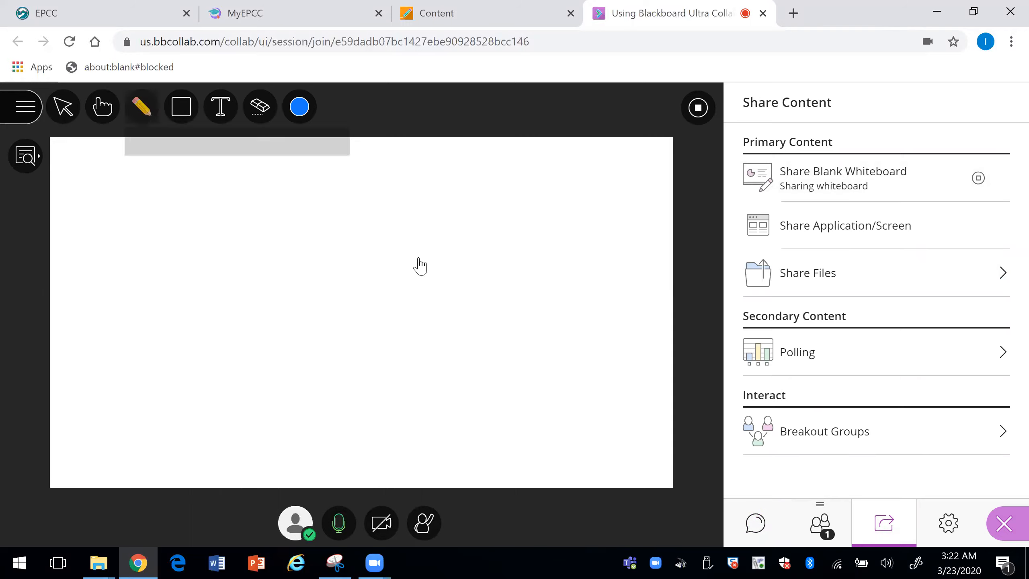
left_click_drag(133, 243, 337, 269)
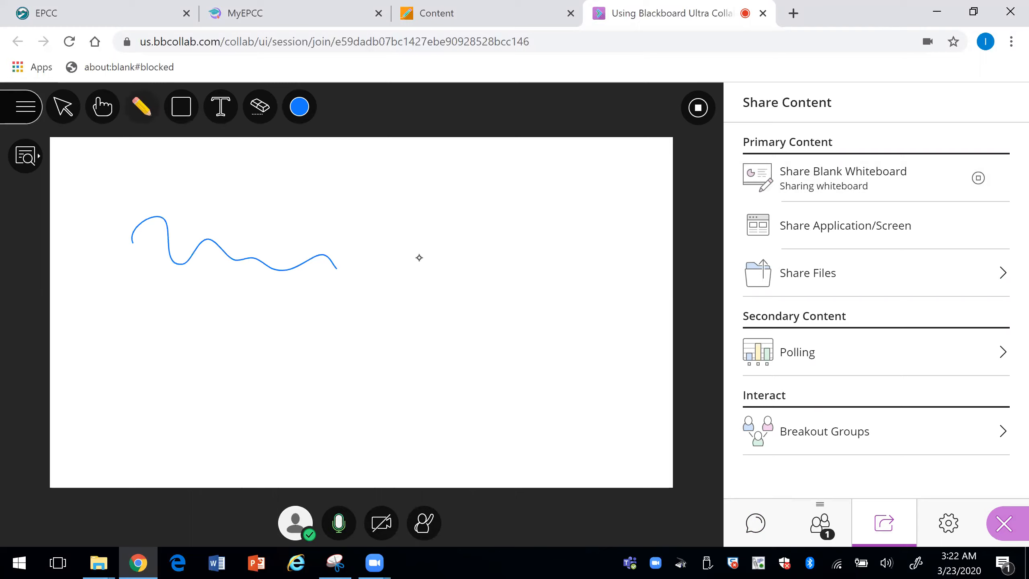
left_click_drag(441, 218, 419, 226)
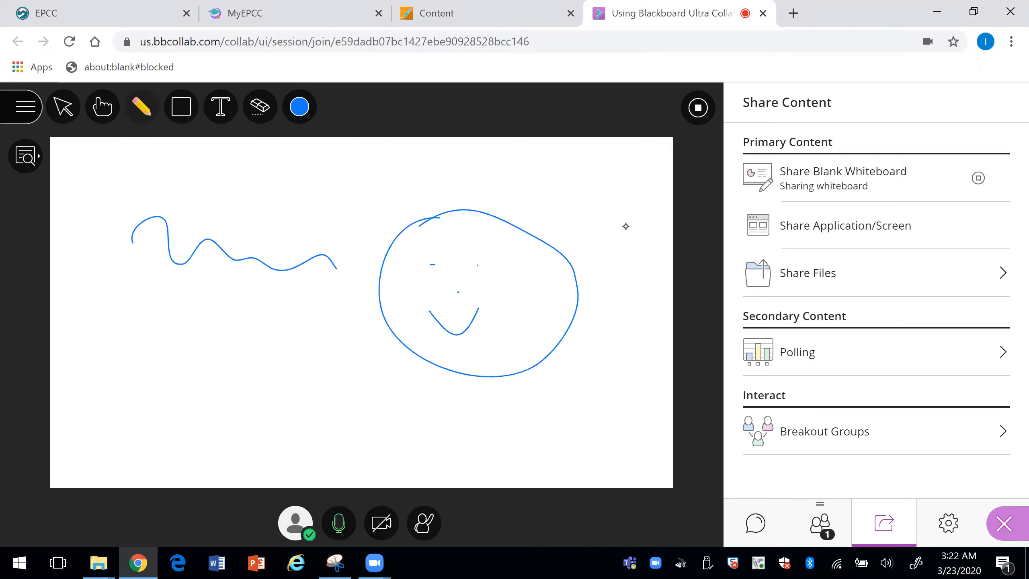
- Share the entire screen without audio, show the MyEPCC and EPCC pages, and return to the Collaborate session
left_click(873, 240)
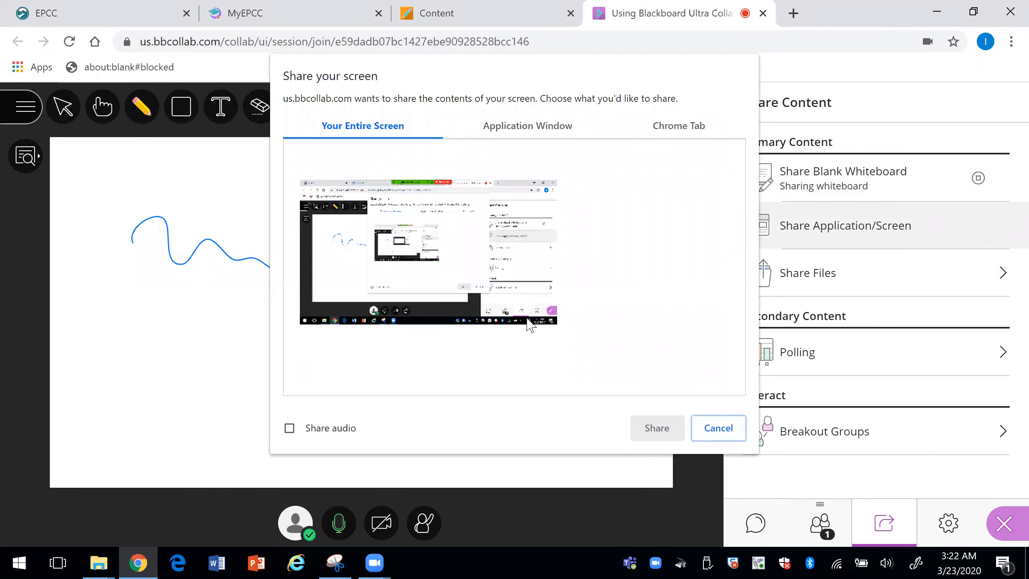
left_click(380, 233)
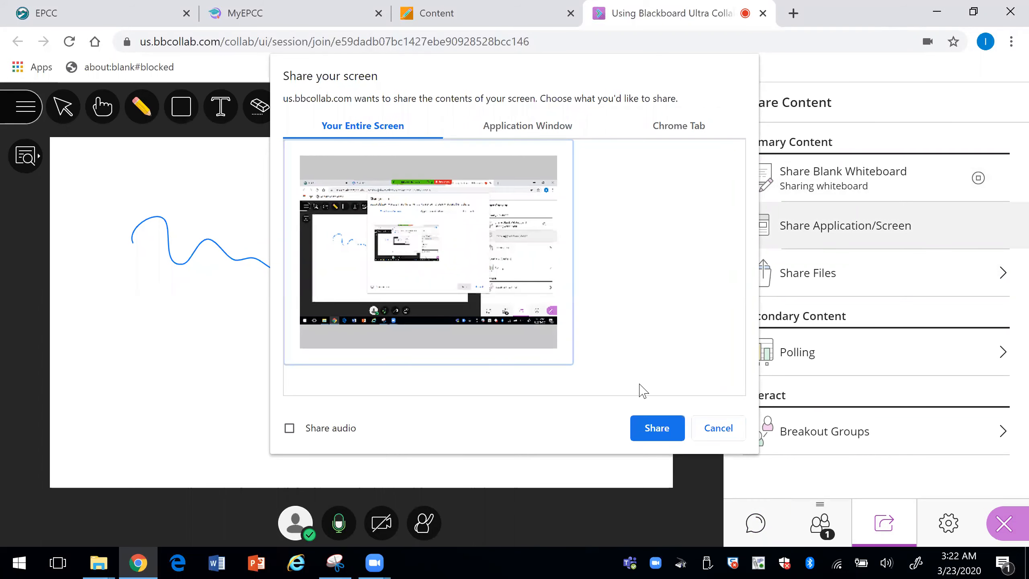
left_click(656, 427)
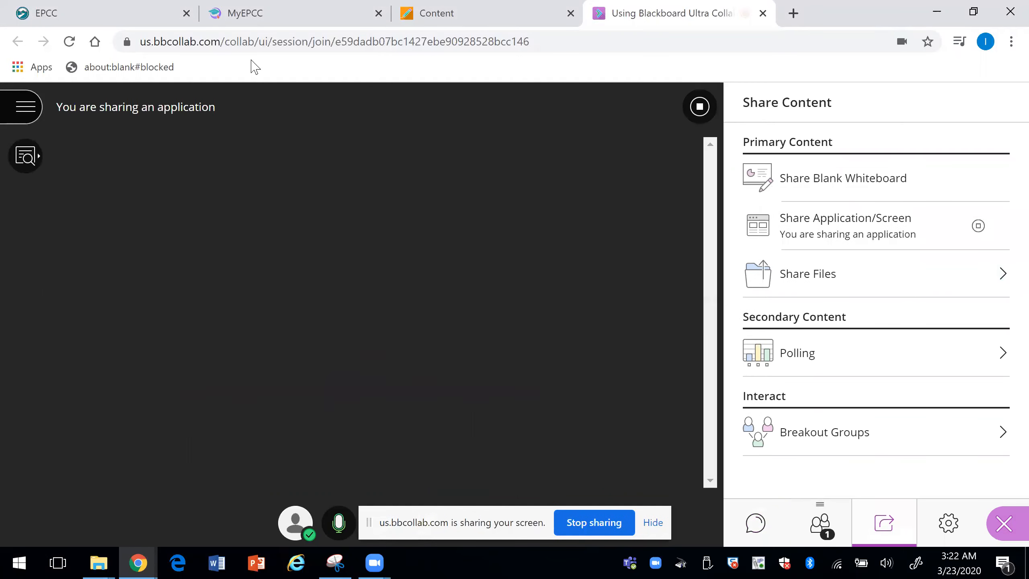
left_click(259, 15)
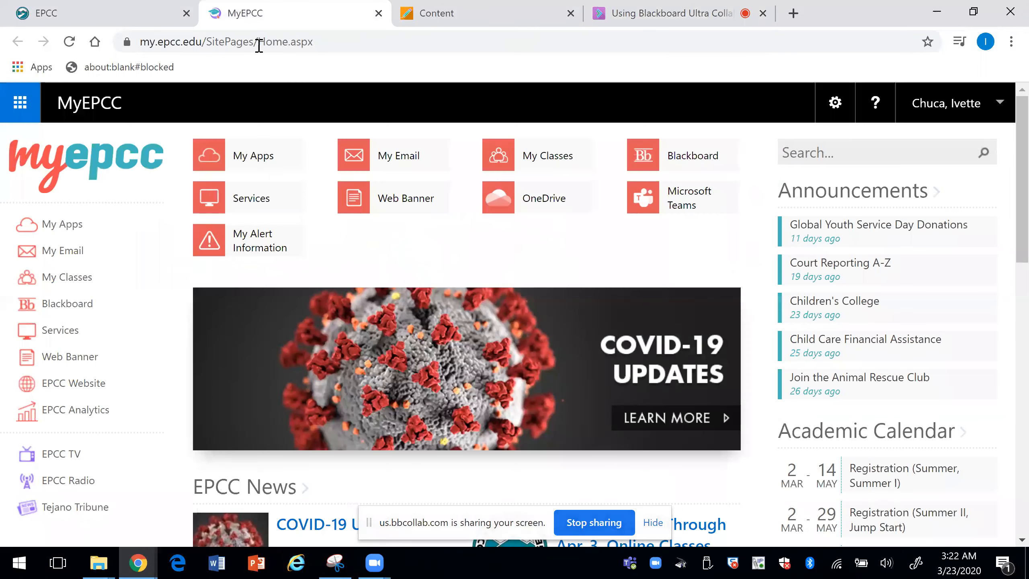
left_click(86, 20)
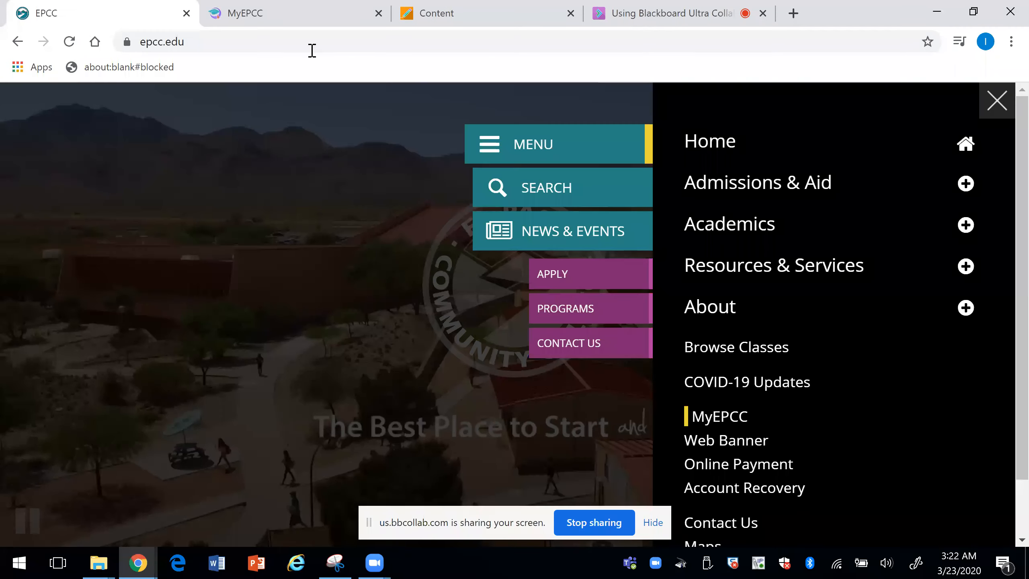
left_click(681, 25)
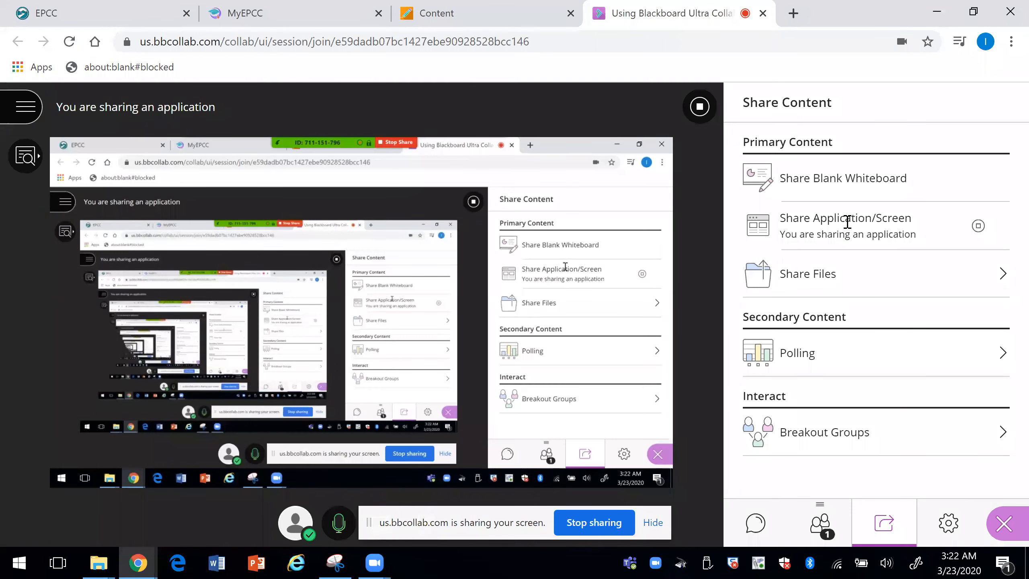
- Replace the screen share with a blank whiteboard and add the "Desmos _ Graphing Calculator" PDF from Documents to the session's files
left_click(840, 196)
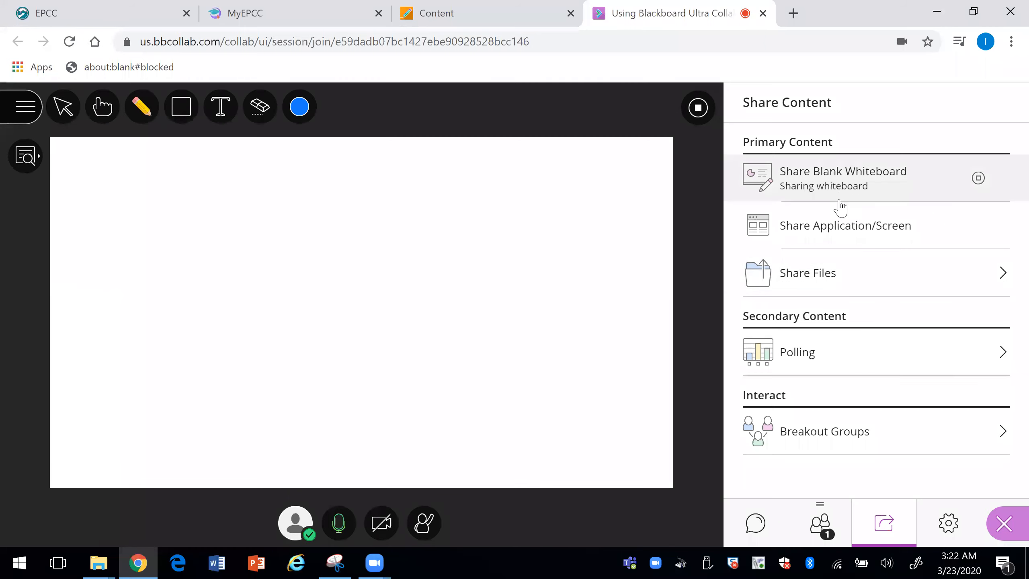
left_click(842, 279)
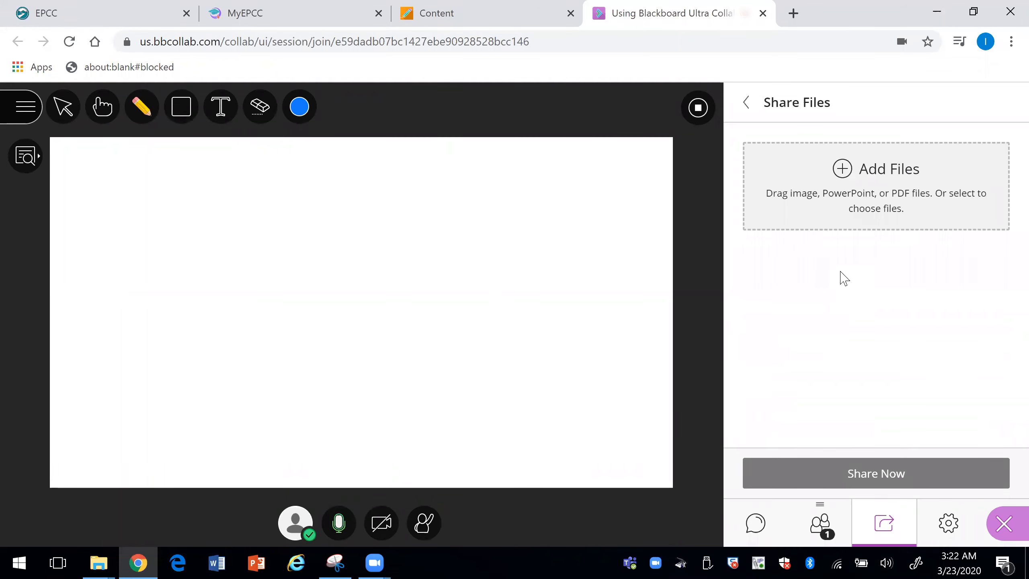
left_click(842, 168)
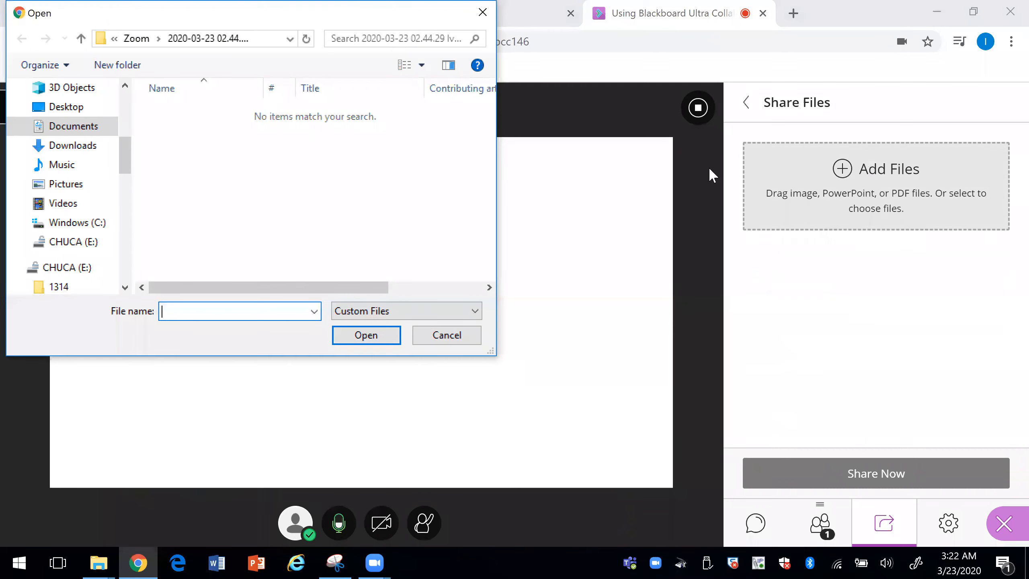
left_click(73, 126)
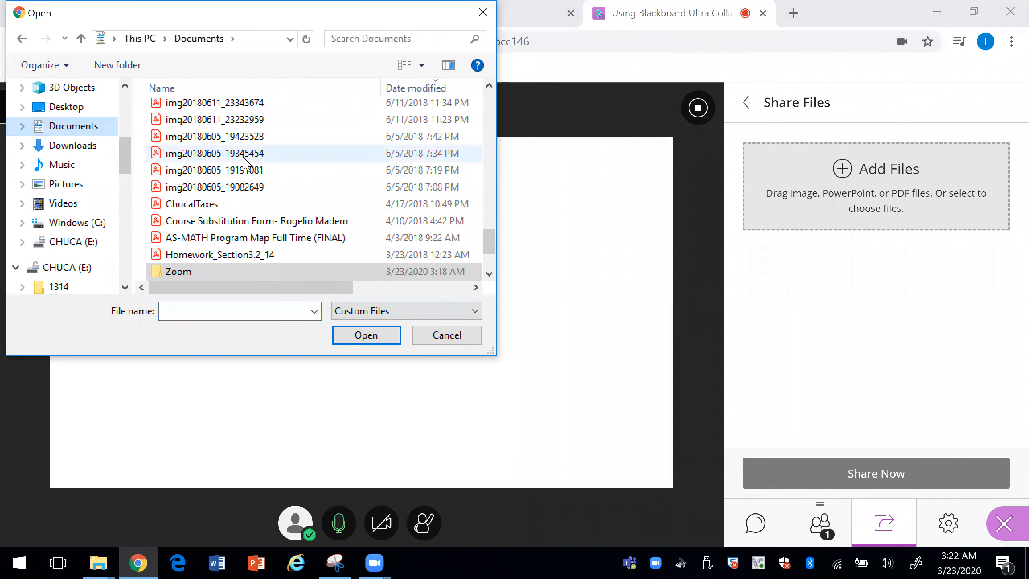
scroll(480, 235, "down", 2)
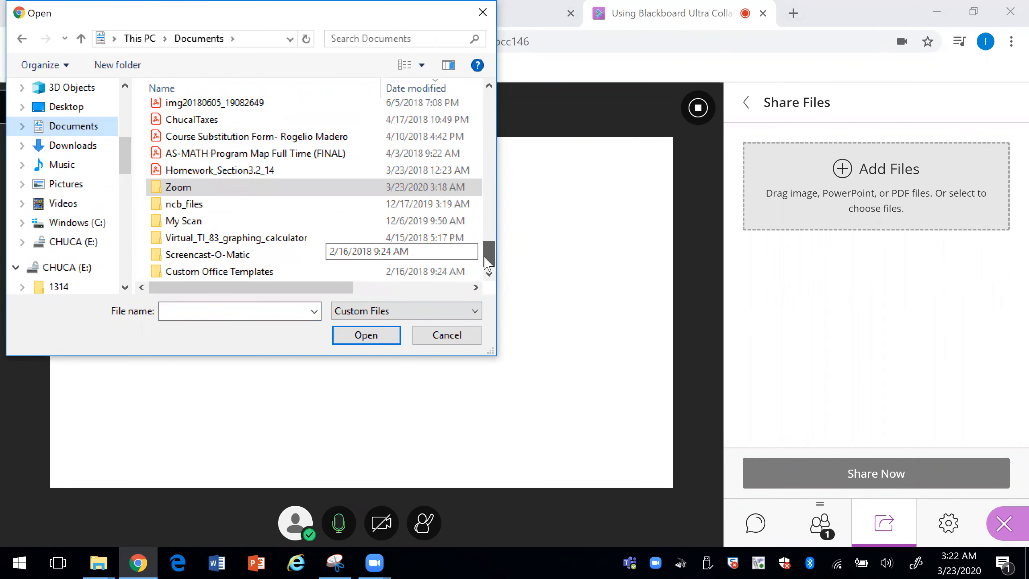
left_click_drag(479, 225, 451, 54)
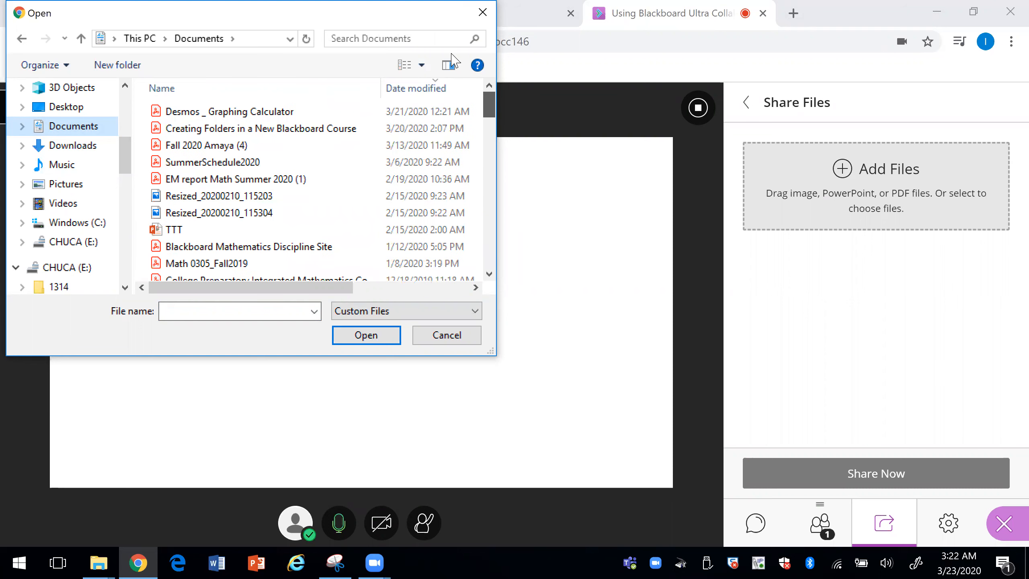
left_click(275, 113)
left_click(352, 334)
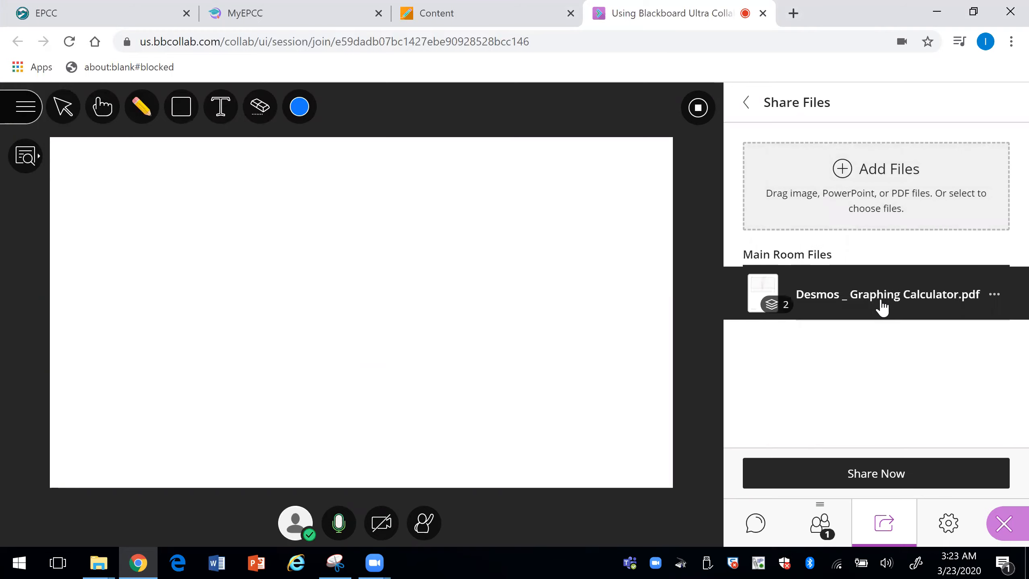
- Share "Desmos _ Graphing Calculator.pdf" starting at slide 01 and enlarge the graph for viewing
left_click(883, 307)
double_click(856, 302)
left_click(856, 302)
left_click(843, 475)
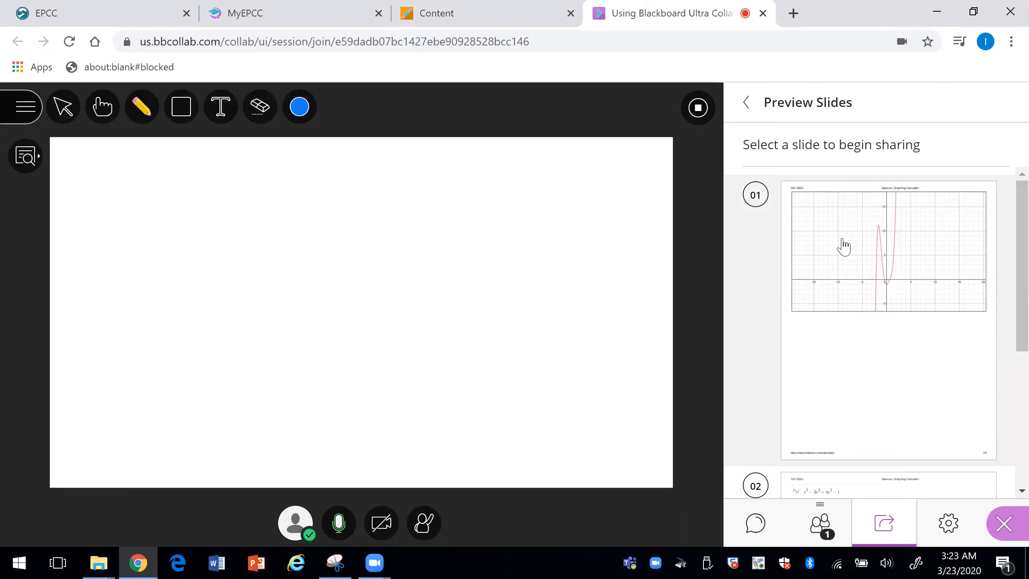
left_click(843, 245)
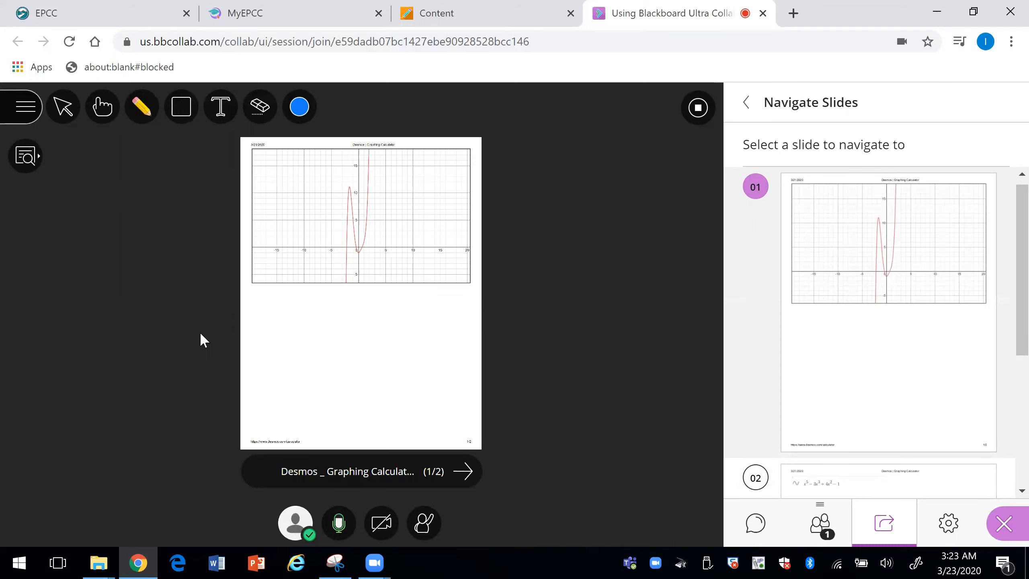
left_click(32, 162)
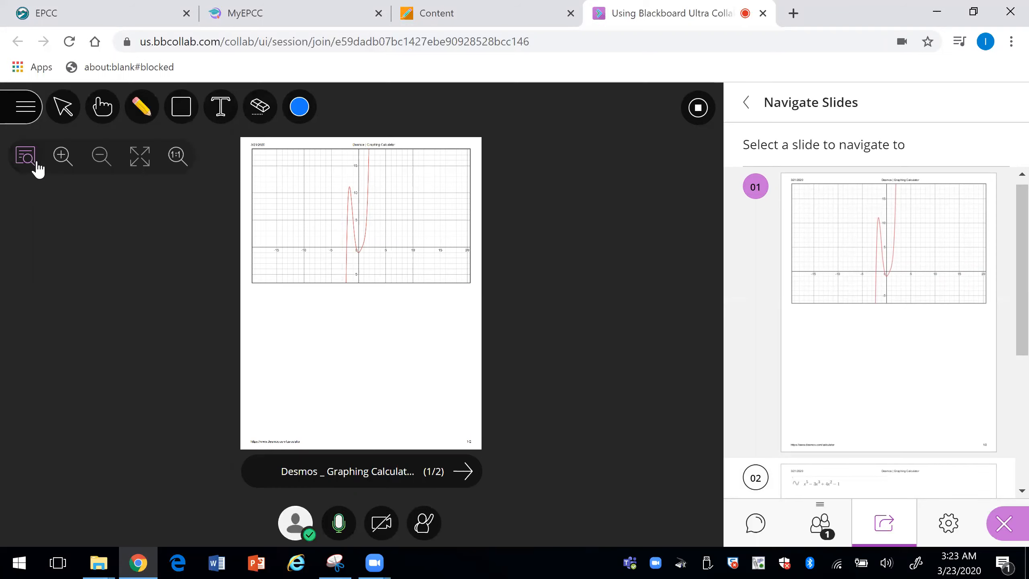
left_click(65, 160)
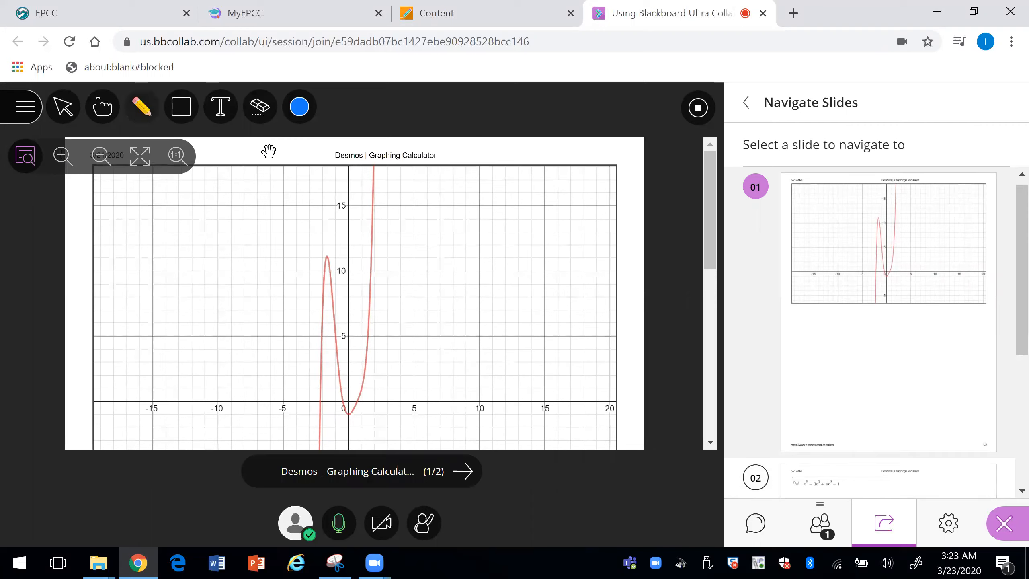
- Annotate the shared graph with the text "klmlmlm.,m" near its upper edge and freehand pencil scribbles across the curve
left_click(220, 107)
left_click(228, 160)
type("klmlmlm.,m")
left_click(141, 107)
mouse_move(437, 205)
left_mouse_down()
mouse_move(482, 303)
mouse_move(275, 279)
mouse_move(466, 372)
left_mouse_up()
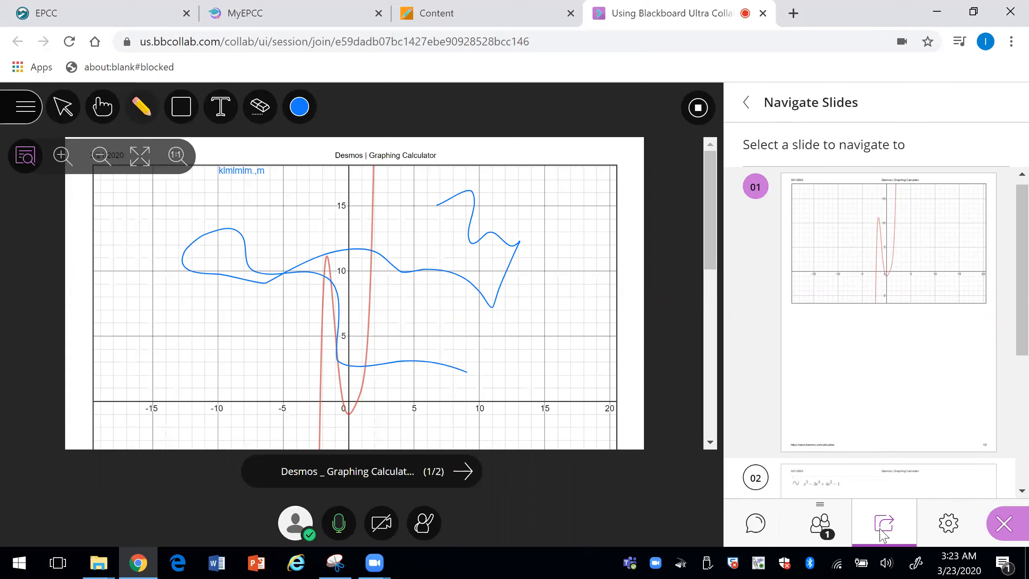
- Set up a multiple-choice poll with the question "Determine if the degree of the polynomial is even or odd."
left_click(748, 104)
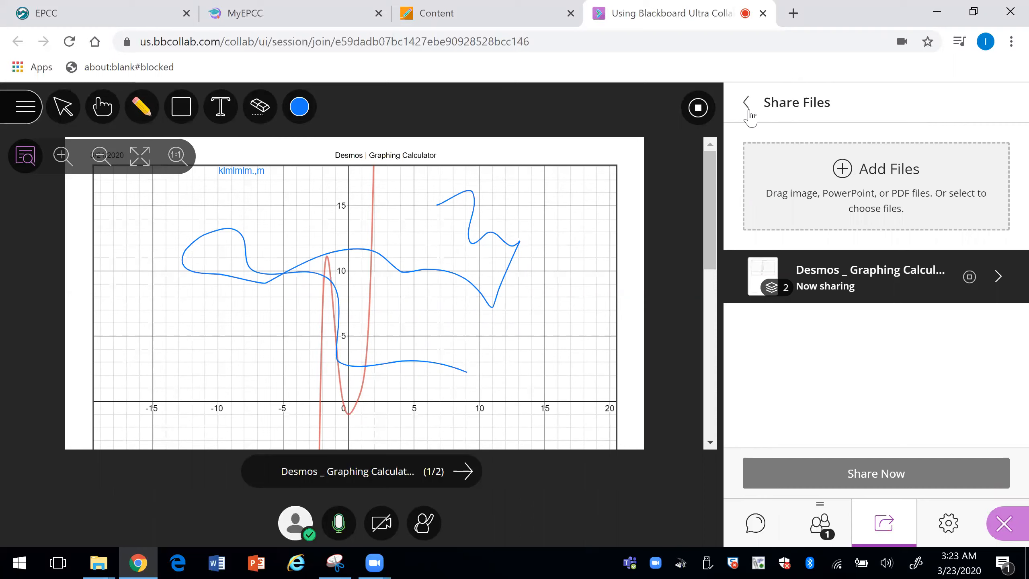
left_click(748, 108)
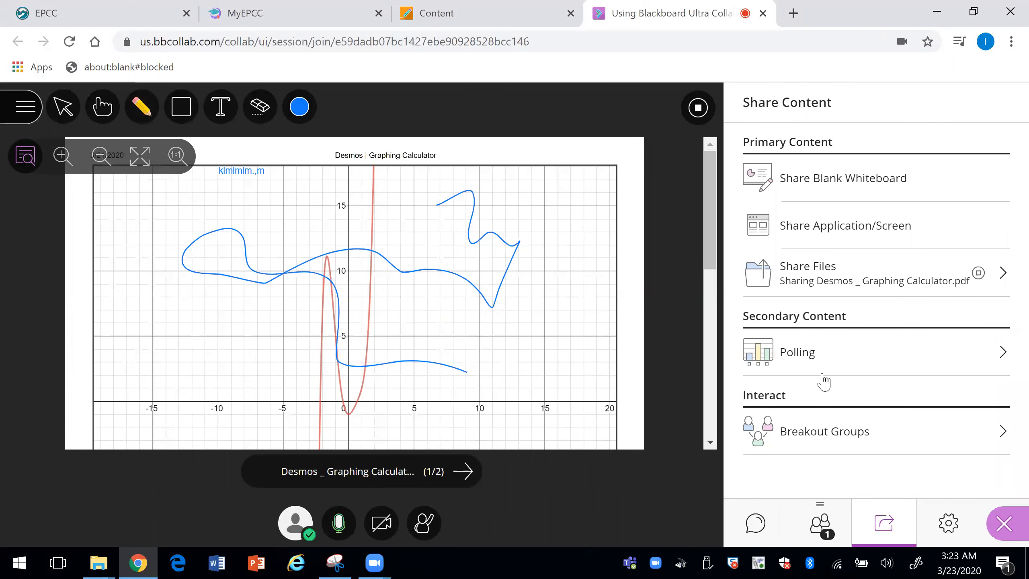
left_click(804, 358)
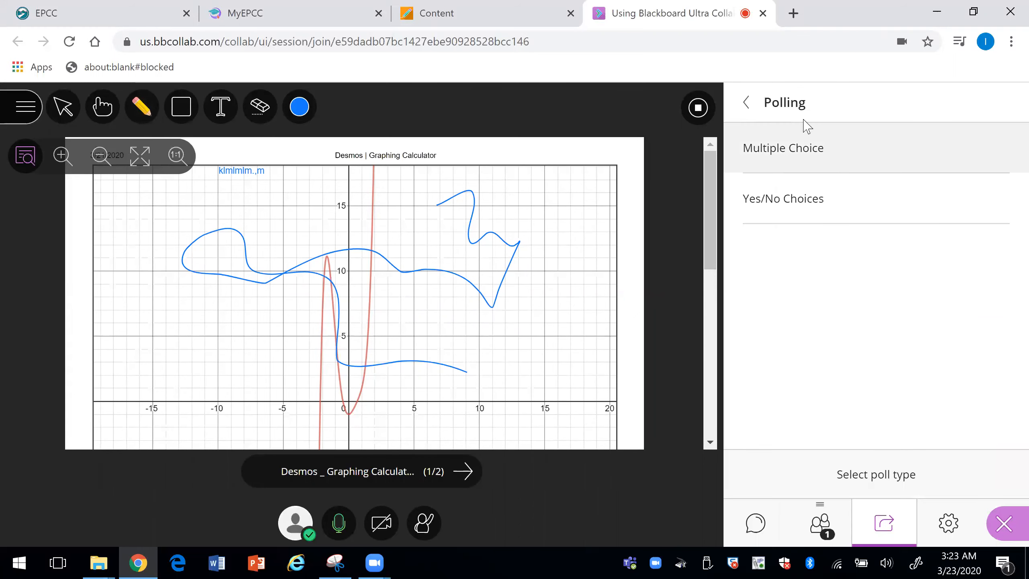
left_click(792, 147)
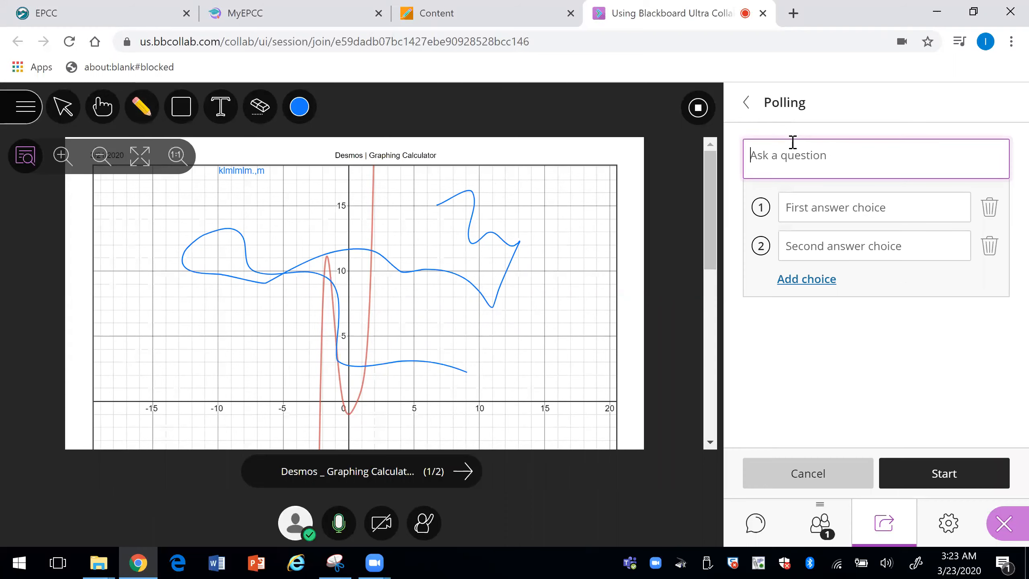
type("Determine th")
type("e degree of t")
type("he")
key("BackSpace")
key("BackSpace")
key("BackSpace")
key("BackSpace")
key("BackSpace")
key("BackSpace")
key("BackSpace")
key("BackSpace")
key("BackSpace")
key("BackSpace")
key("BackSpace")
key("BackSpace")
key("BackSpace")
key("BackSpace")
key("BackSpace")
key("BackSpace")
key("BackSpace")
type("if the deg")
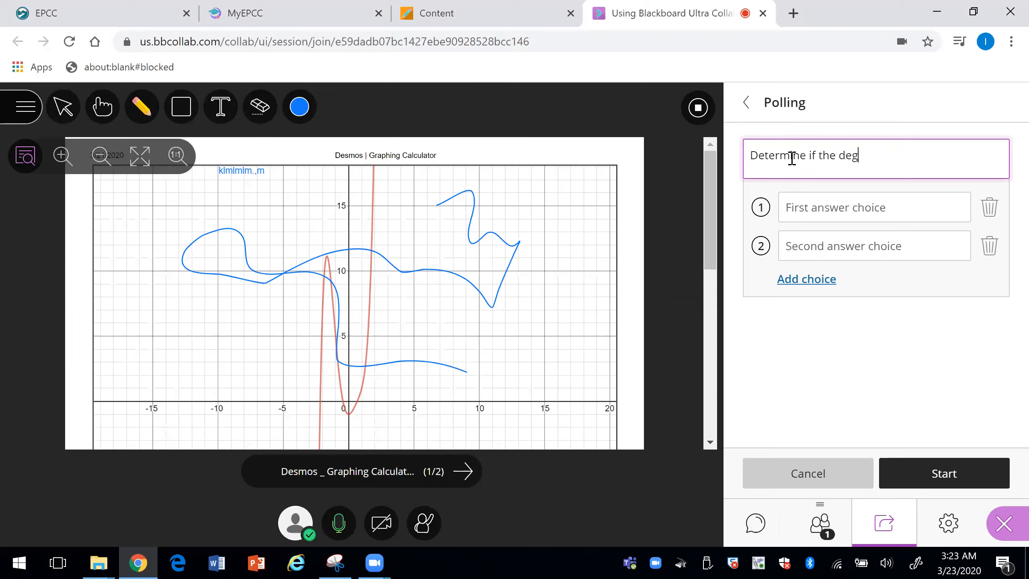
type("ree of the polynomial is e")
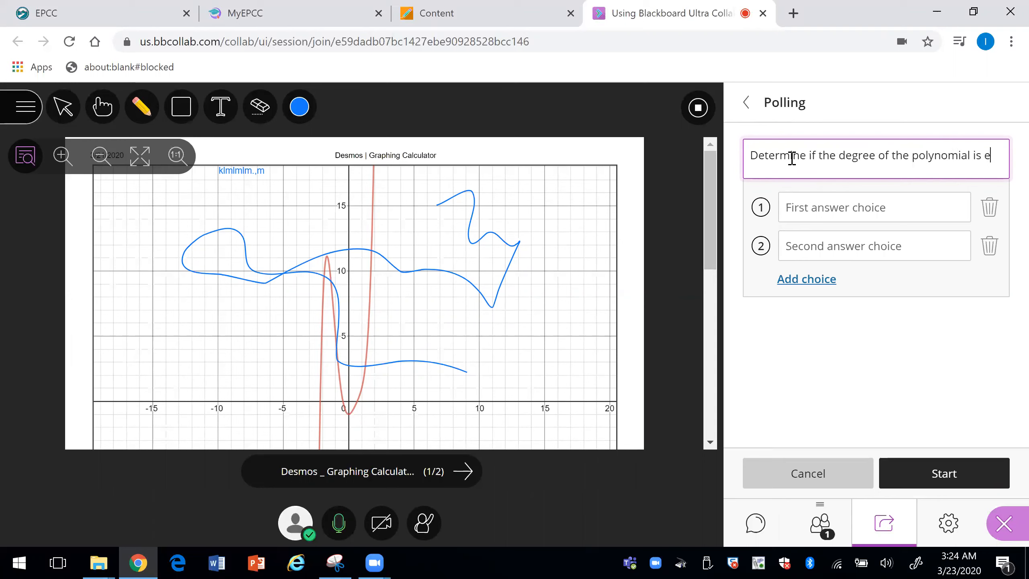
type("ven or odd")
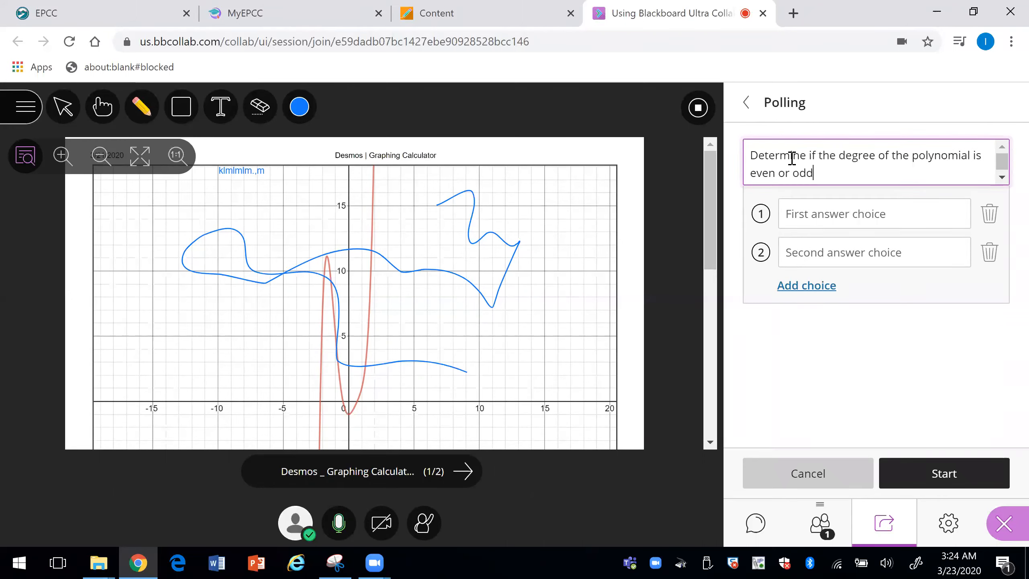
- Enter "even" and "odd" as the poll's answer choices and start the poll
left_click(808, 215)
type("e")
left_click(810, 243)
type("odd")
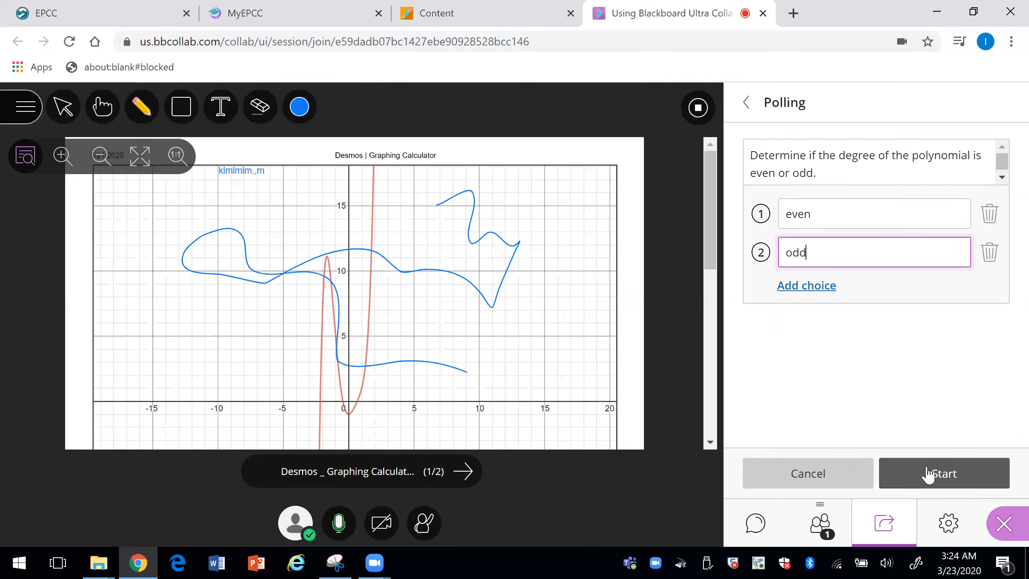
left_click(928, 474)
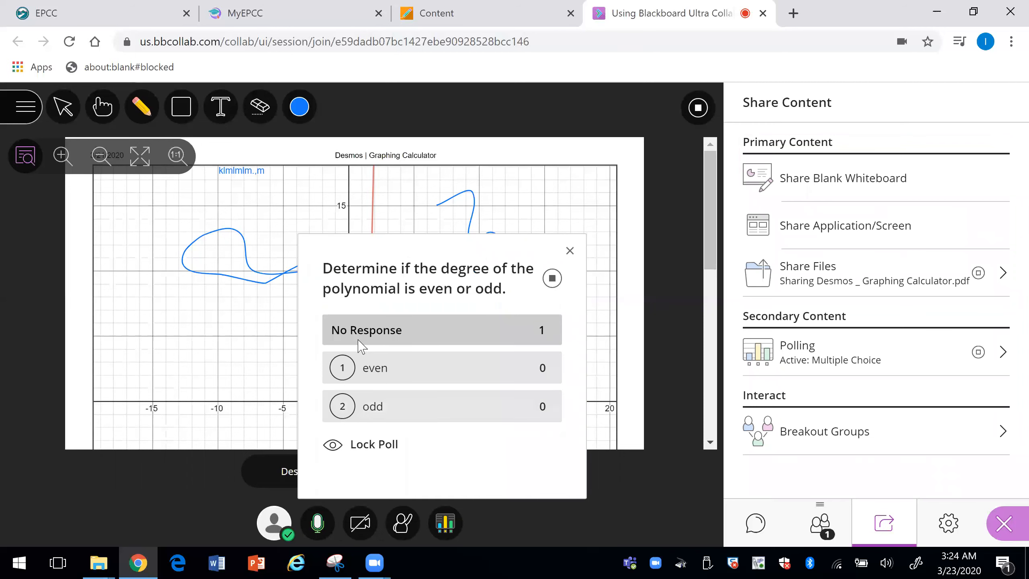
- Answer the poll with "even", switch the answer to "odd", and lock the poll
left_click(387, 377)
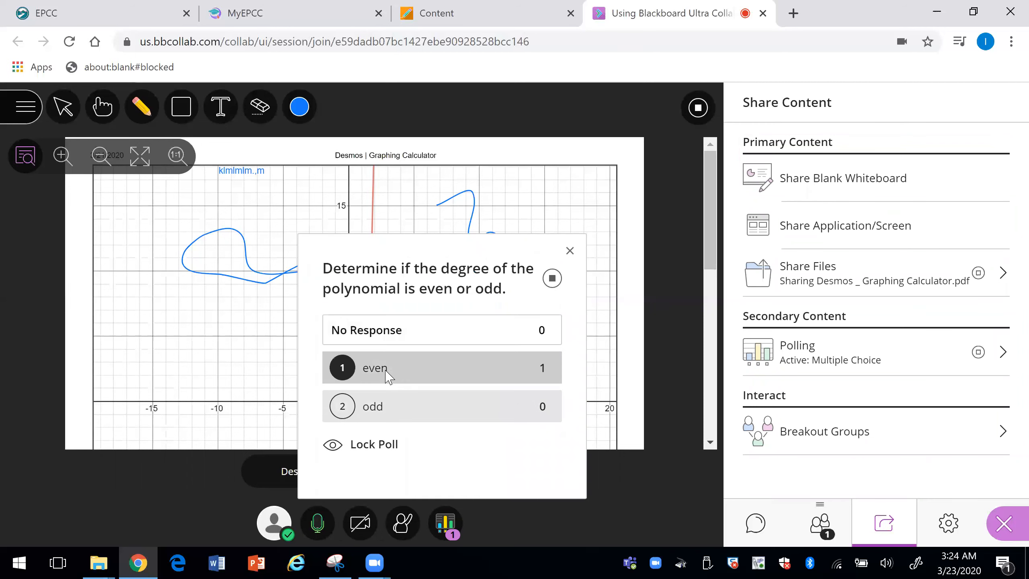
left_click(373, 409)
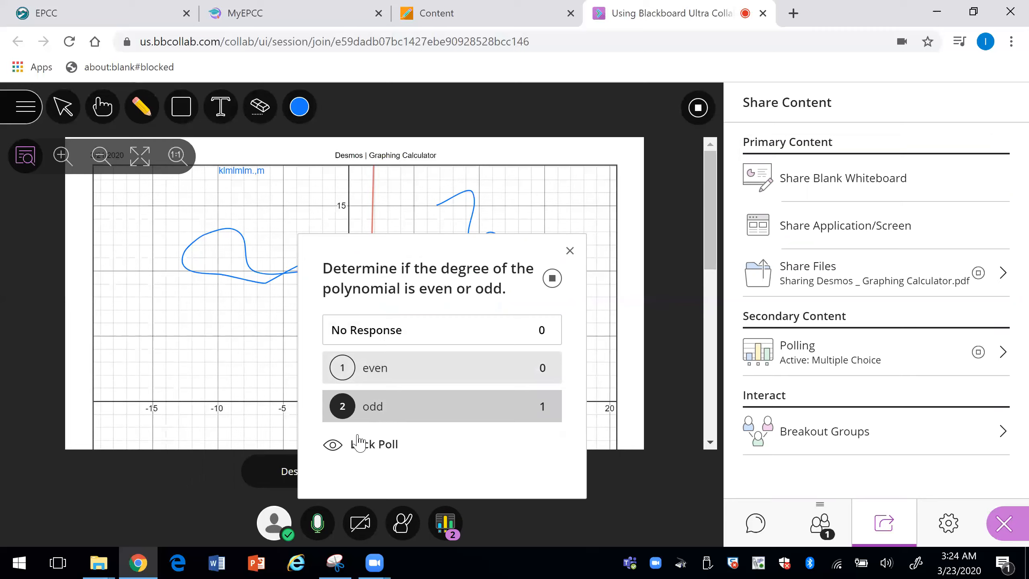
left_click(358, 445)
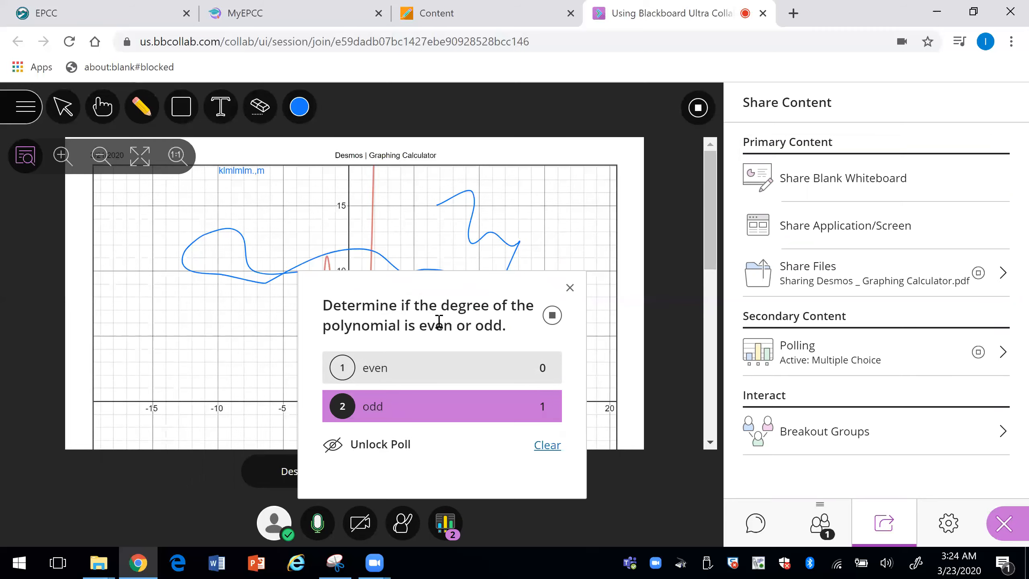
left_click(570, 287)
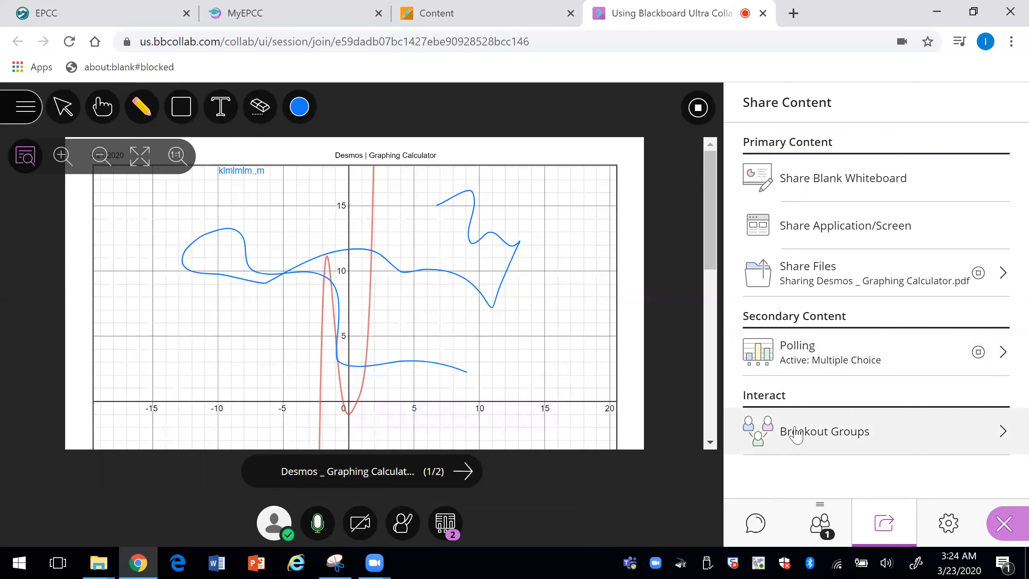
- Examine the custom assignment options and group list for breakout groups without starting any groups
left_click(793, 431)
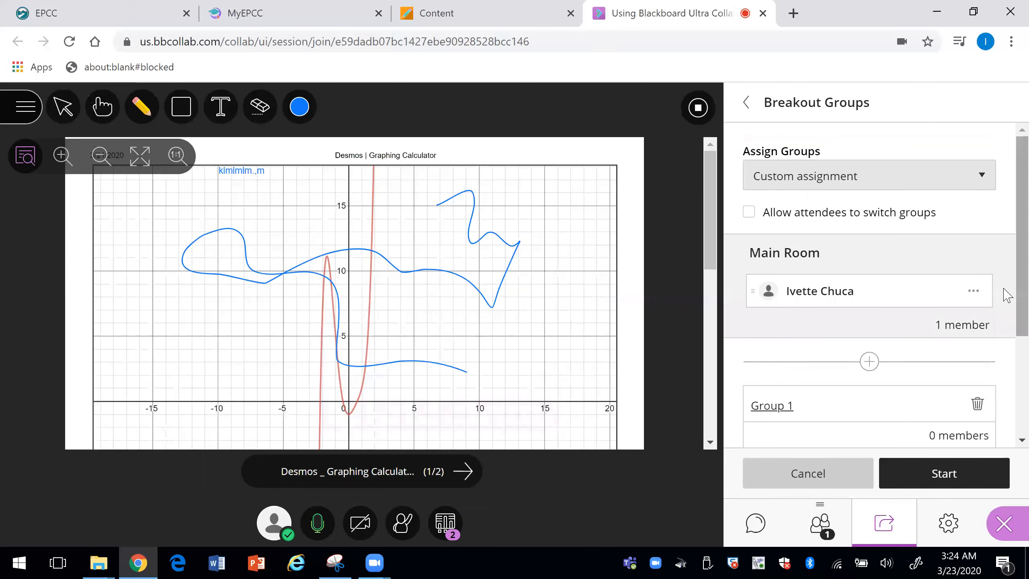
scroll(1004, 294, "down", 4)
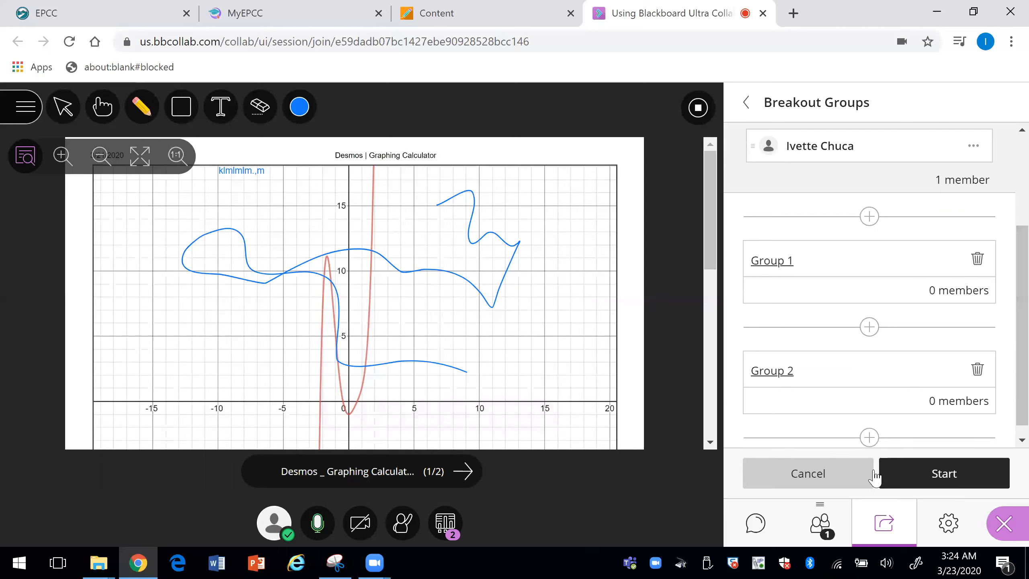
left_click(824, 481)
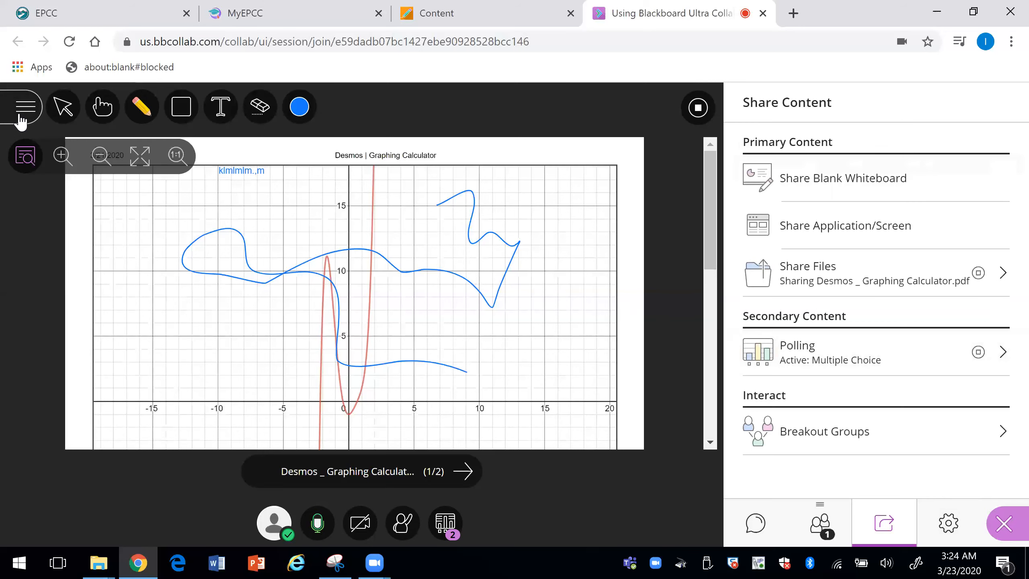
- Leave the session and submit the exit survey with audio and video rated "Good"
left_click(20, 115)
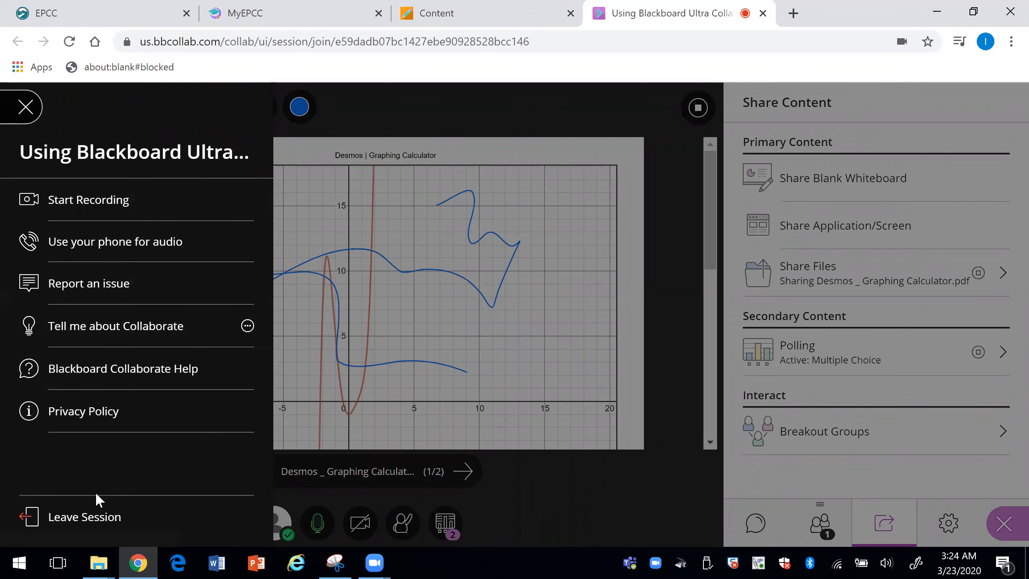
left_click(85, 518)
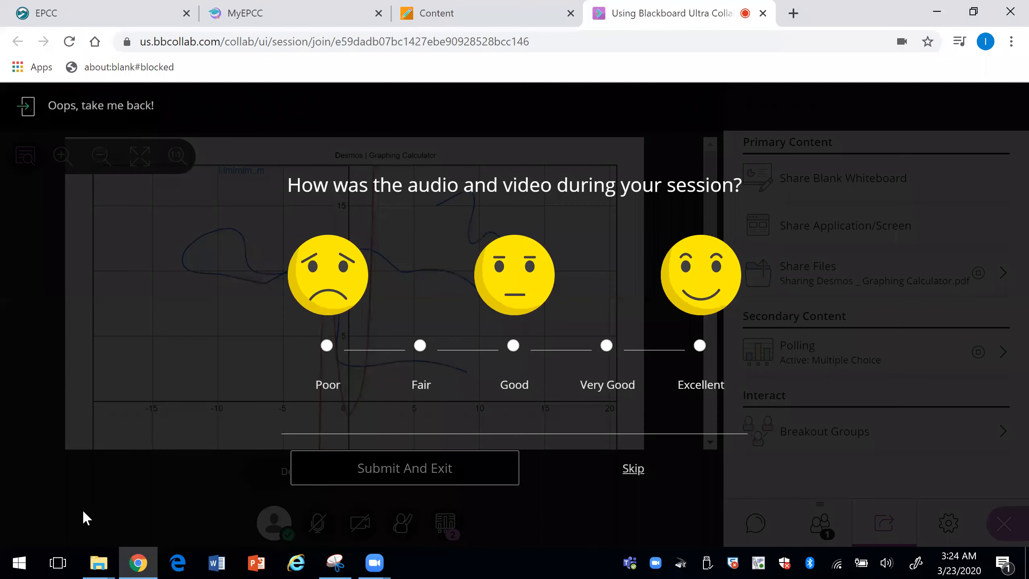
left_click(513, 346)
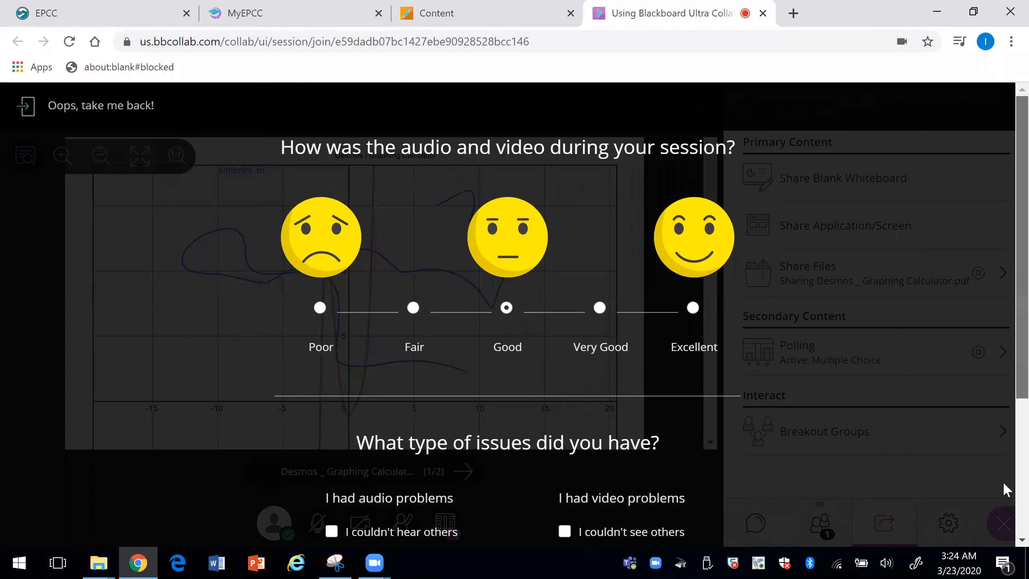
scroll(1004, 395, "down", 5)
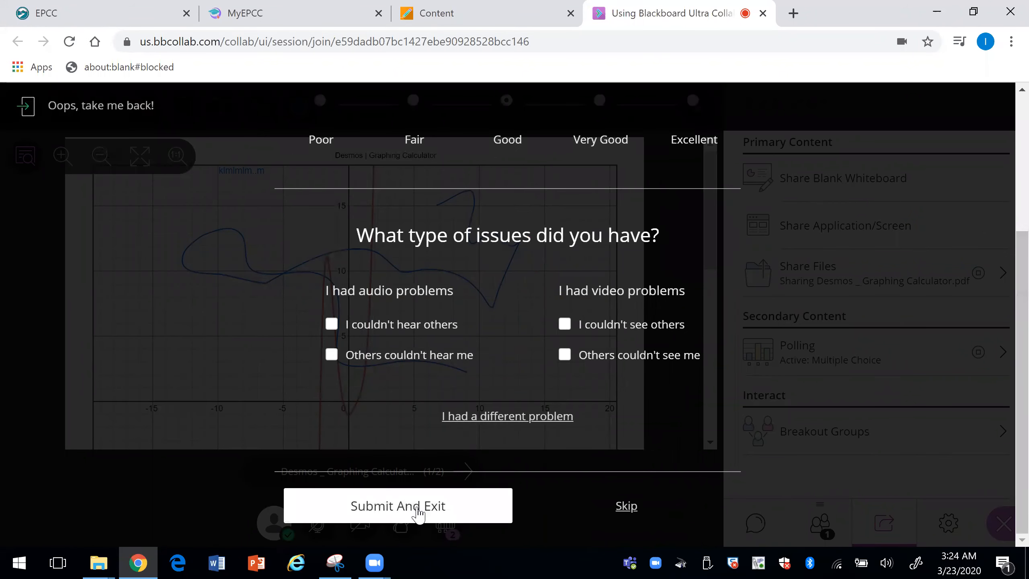
left_click(415, 510)
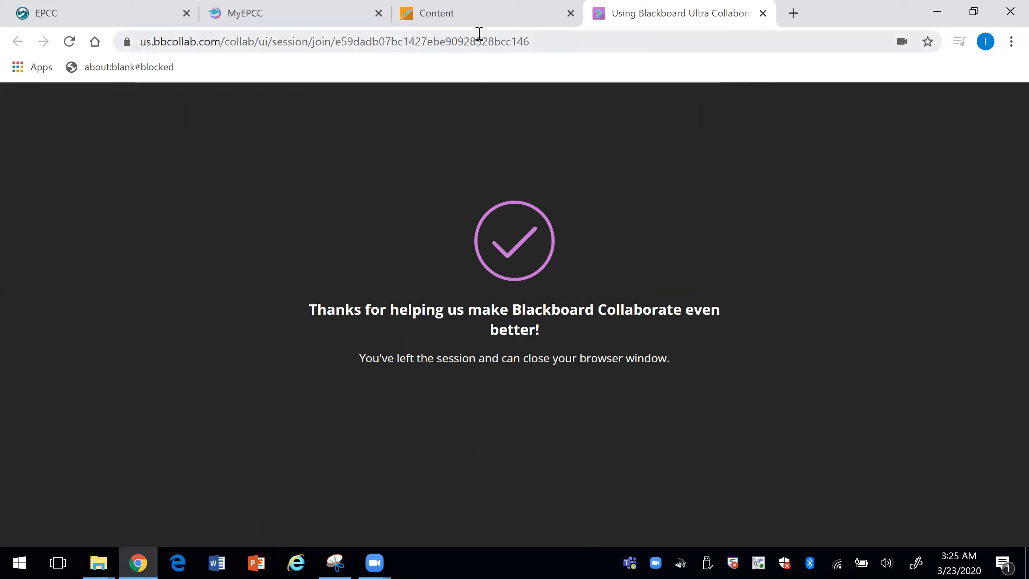
- Back on the course's Content page, set the Using Blackboard Ultra Collaborate session's end time to 3:25 AM and save it
left_click(475, 26)
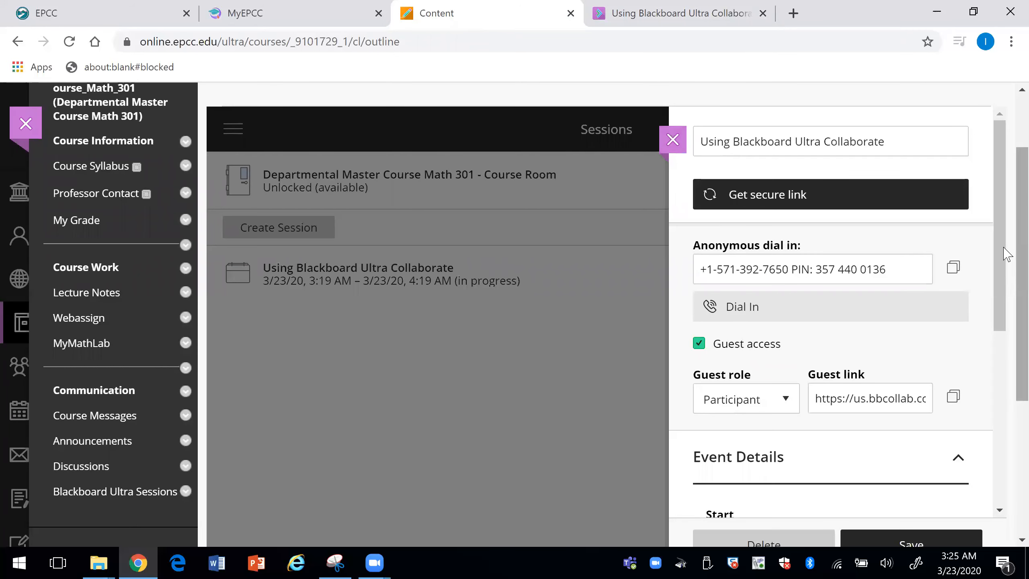
left_click_drag(1004, 248, 1004, 279)
scroll(1002, 333, "down", 1)
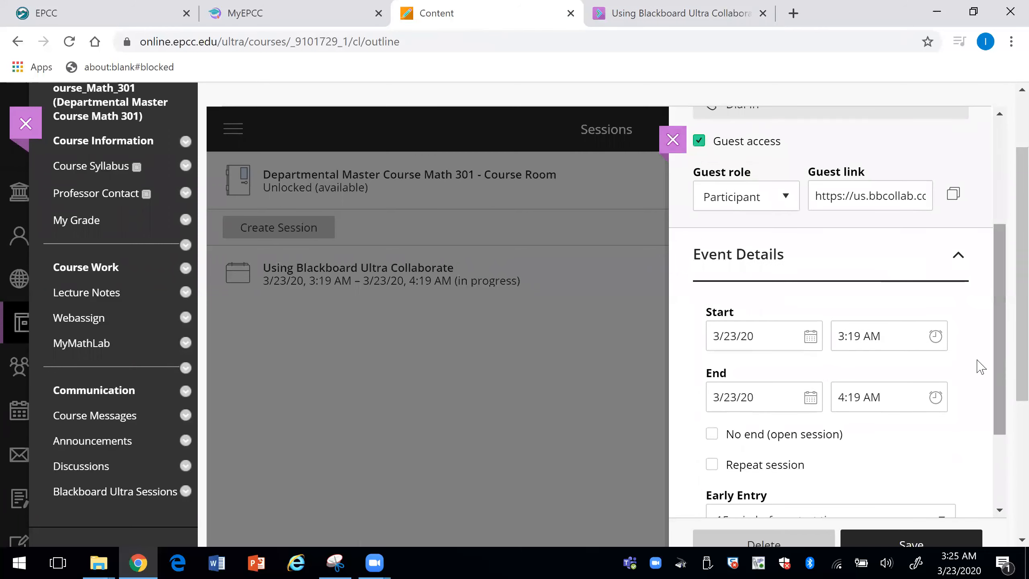
left_click(845, 399)
key("BackSpace")
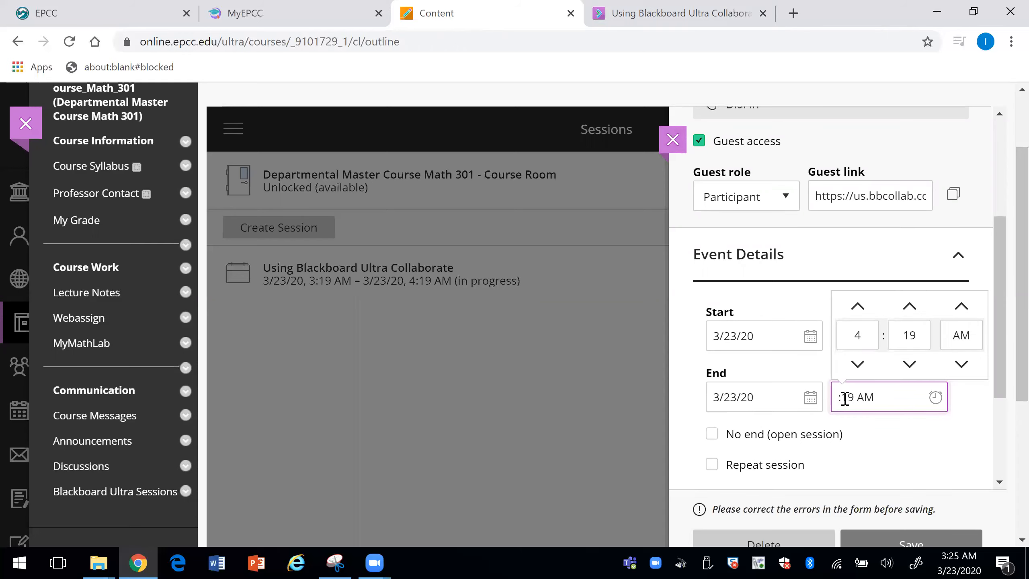
type("3")
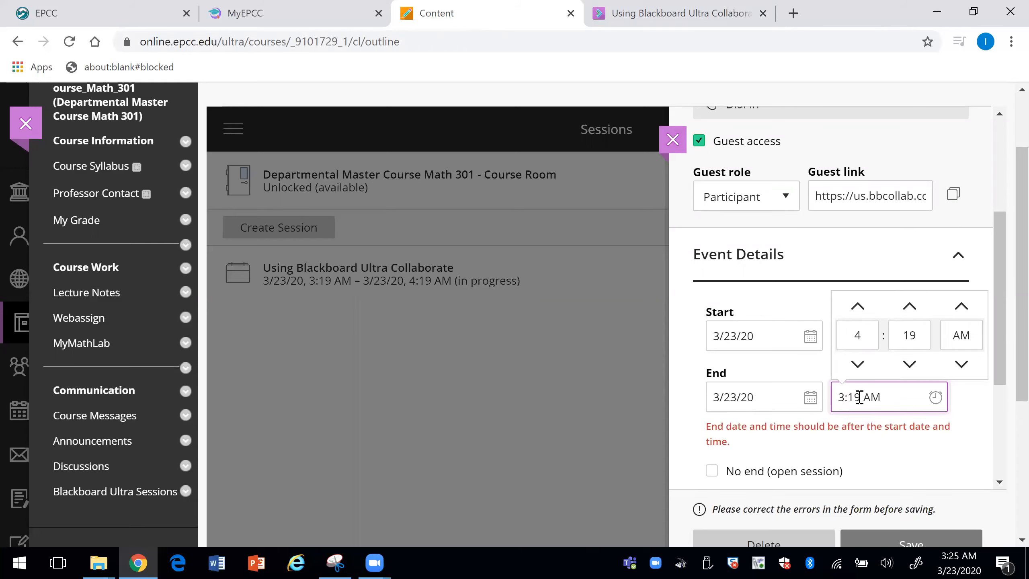
key("BackSpace")
type("25")
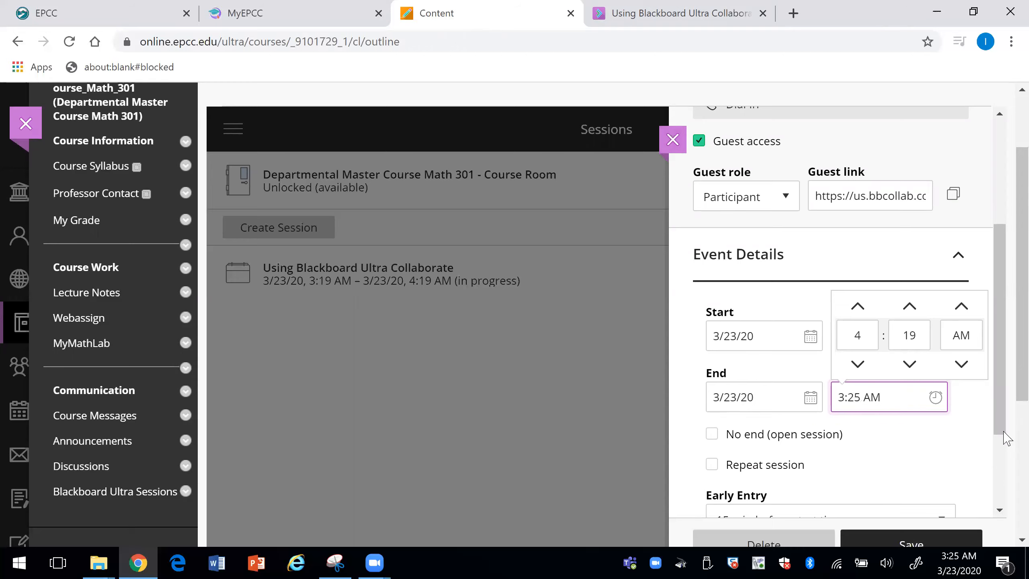
left_click_drag(1002, 417, 1002, 437)
left_click(911, 541)
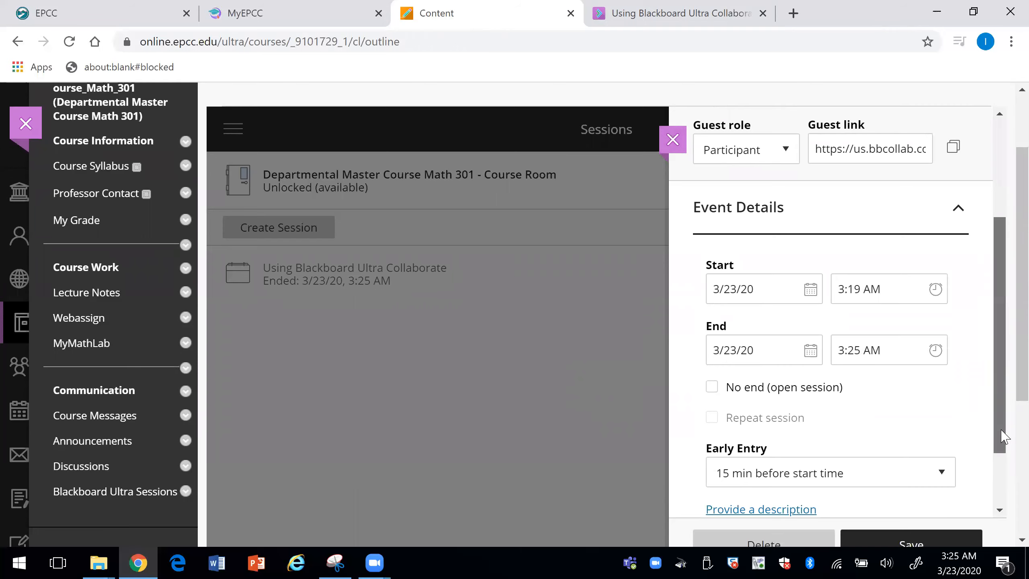
left_click_drag(1005, 377, 1004, 428)
left_click(955, 543)
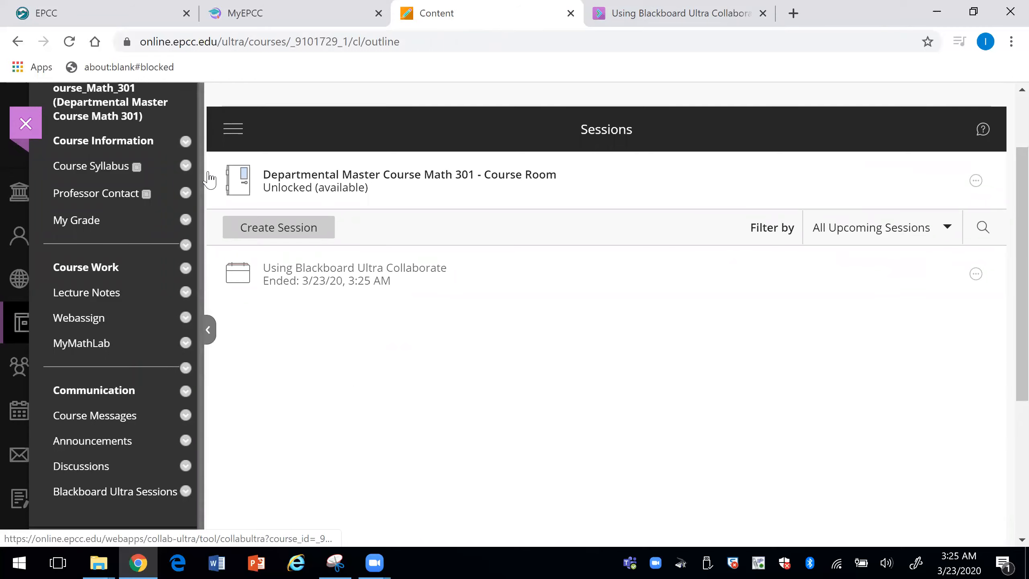
- Open the Collaborate recordings list and play "Getting Started with Blackboard / recording_1"
left_click(229, 136)
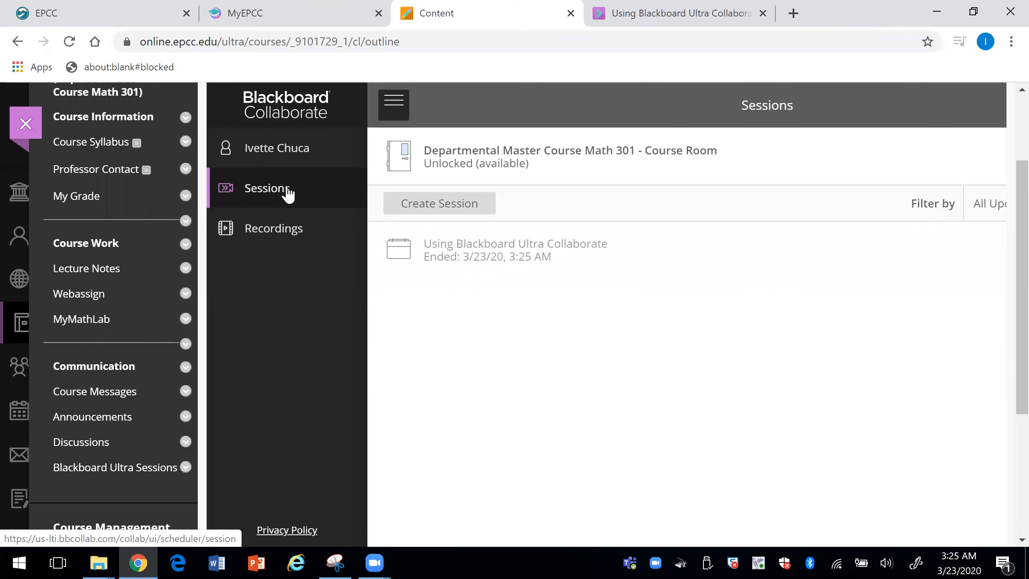
left_click(269, 229)
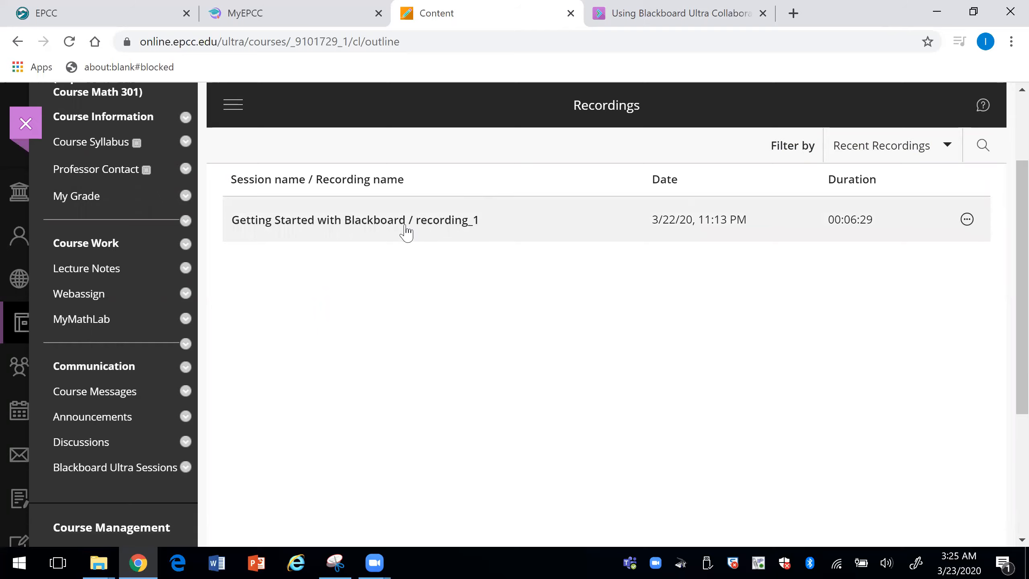
left_click(365, 222)
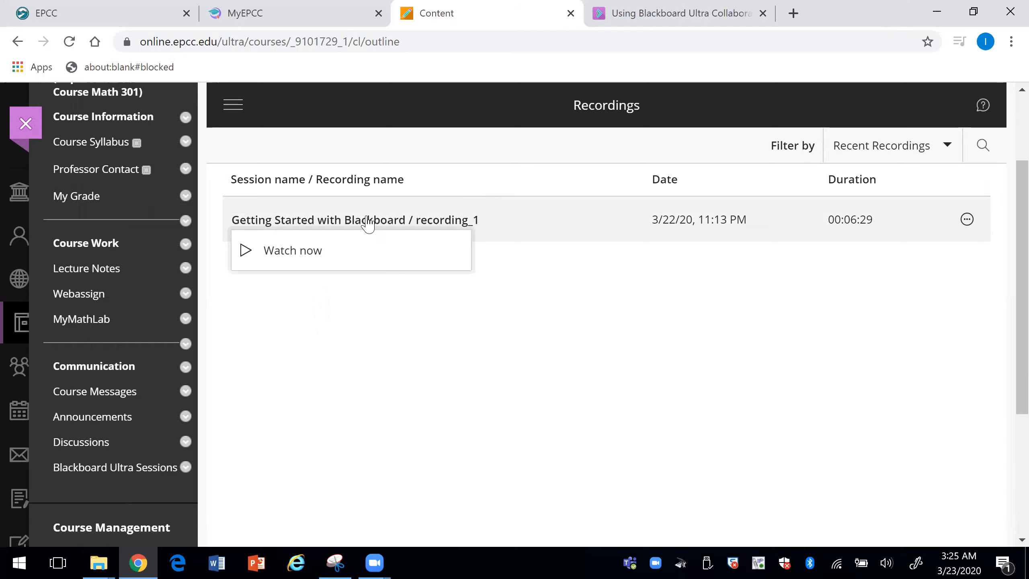
left_click(295, 259)
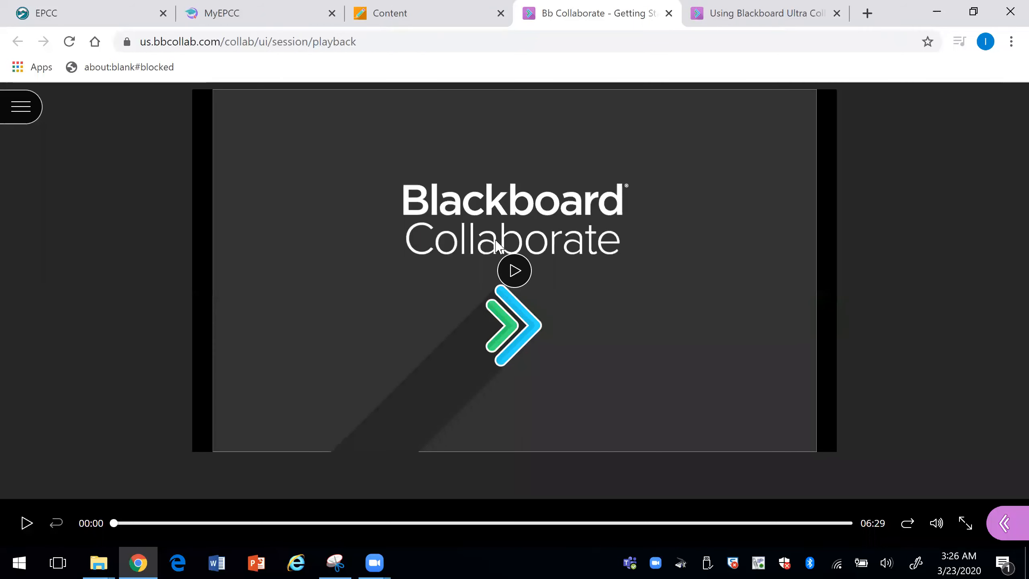
left_click(512, 268)
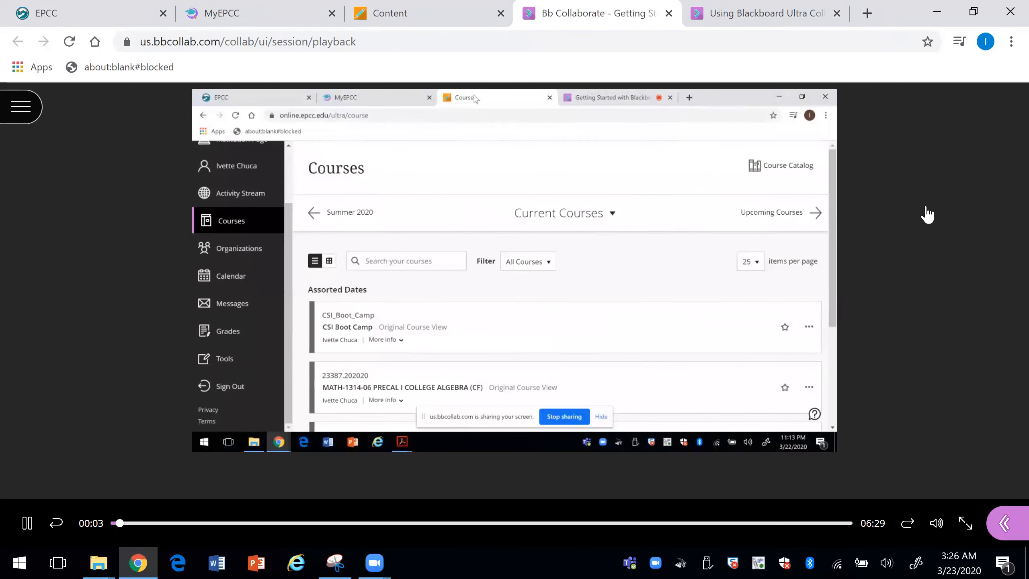
- View the MyMathLab page linked from the course and return to the recordings list
left_click(243, 13)
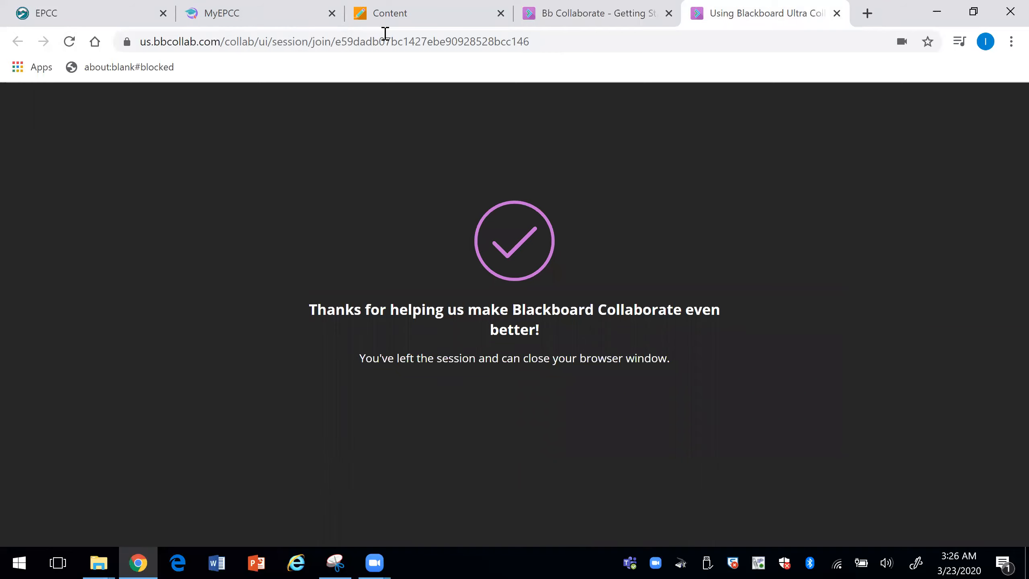
left_click(385, 16)
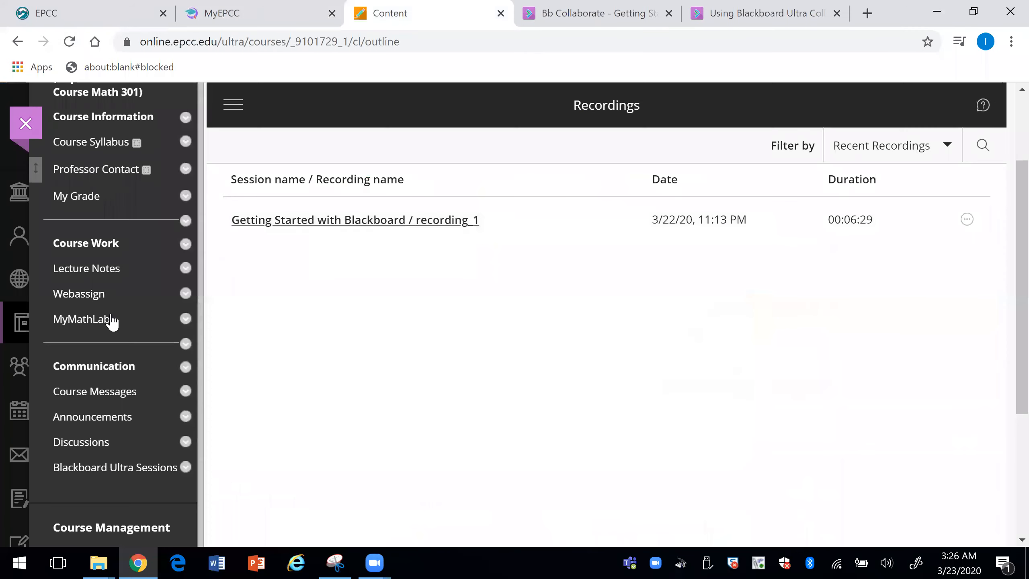
left_click(92, 321)
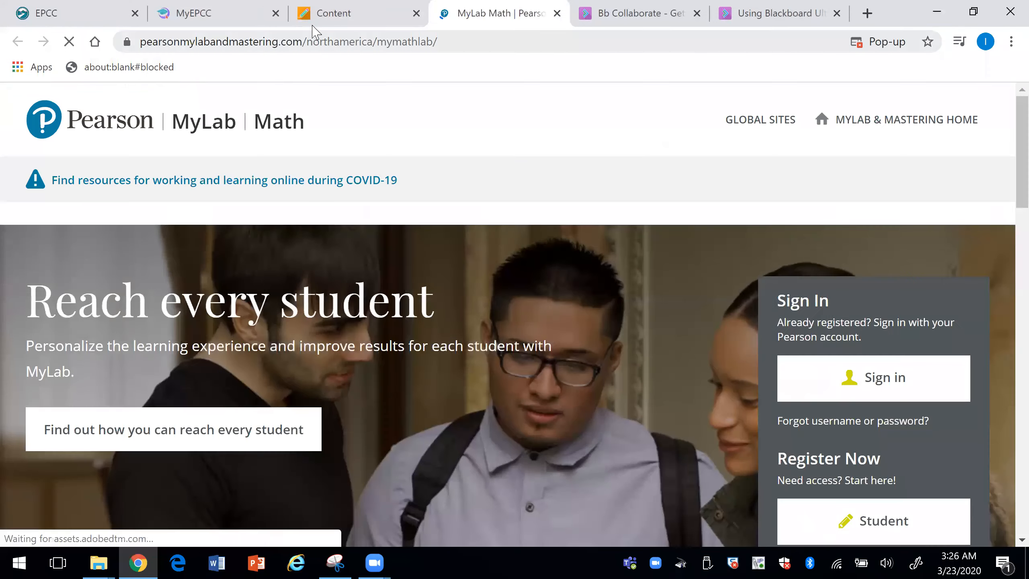
left_click(314, 15)
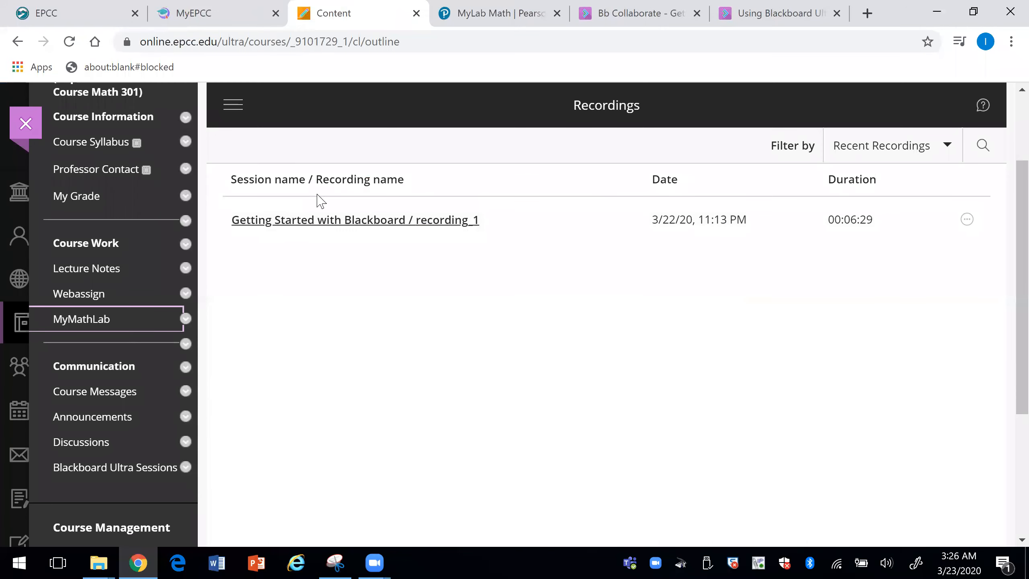